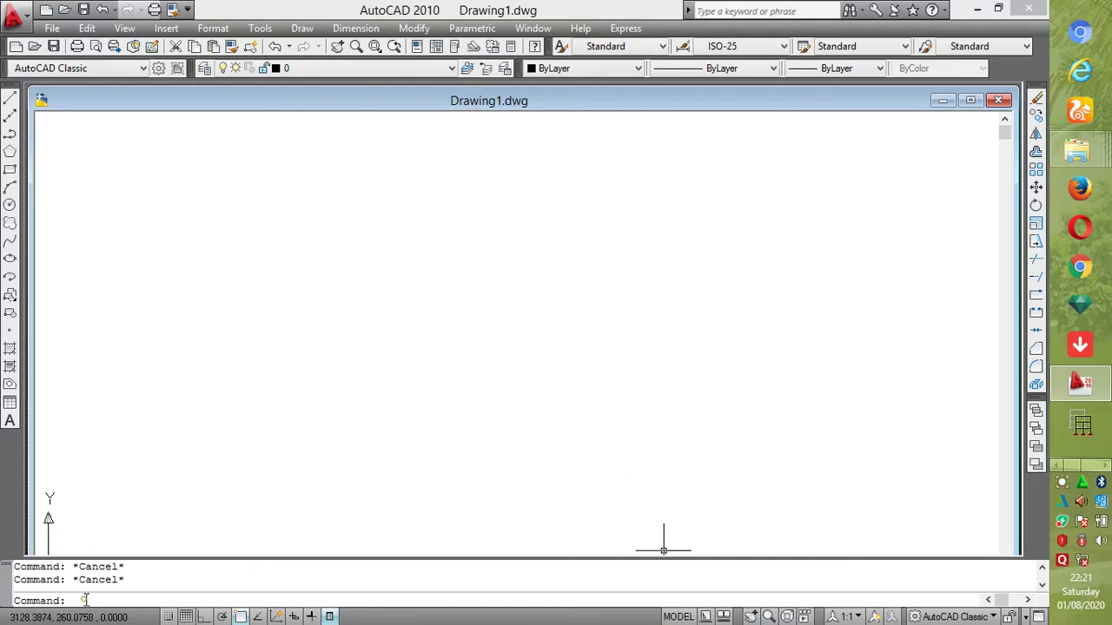
Step: In Drawing Units, set length precision to 0 and keep Millimeters as the insertion scale
{"action": "type", "text": "un"}
{"action": "key", "text": "Return"}
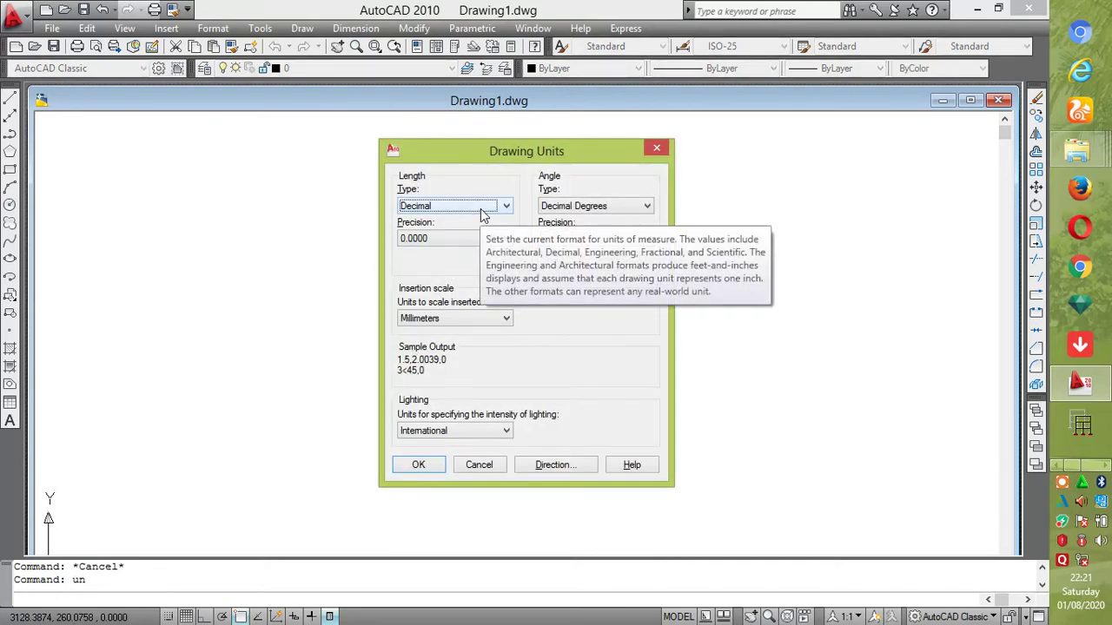
{"action": "left_click", "coordinate": [476, 242]}
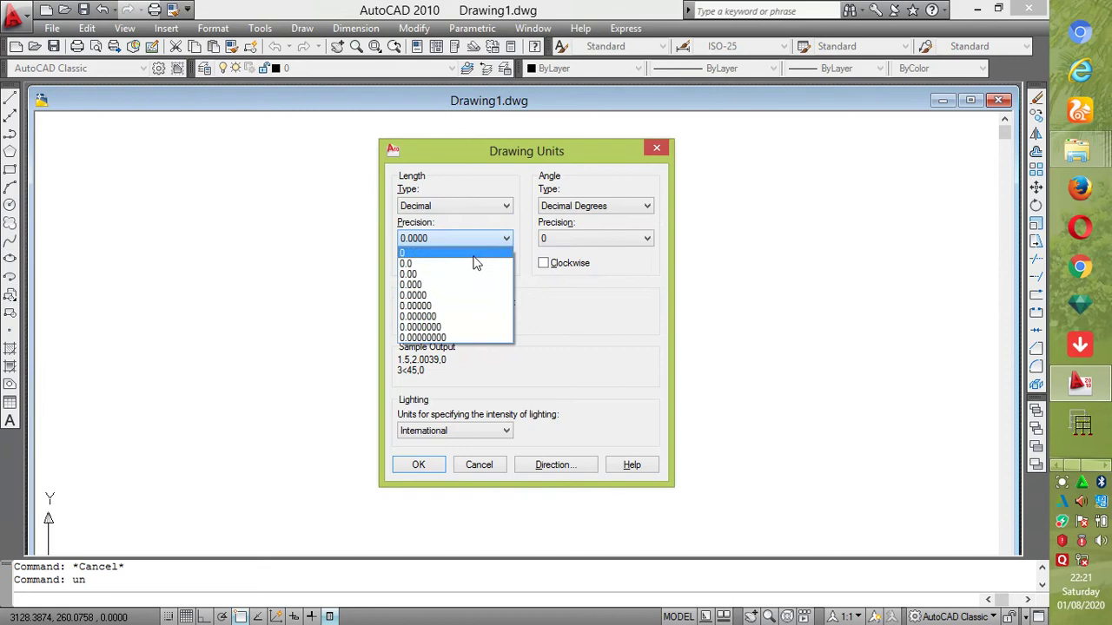
{"action": "left_click", "coordinate": [475, 253]}
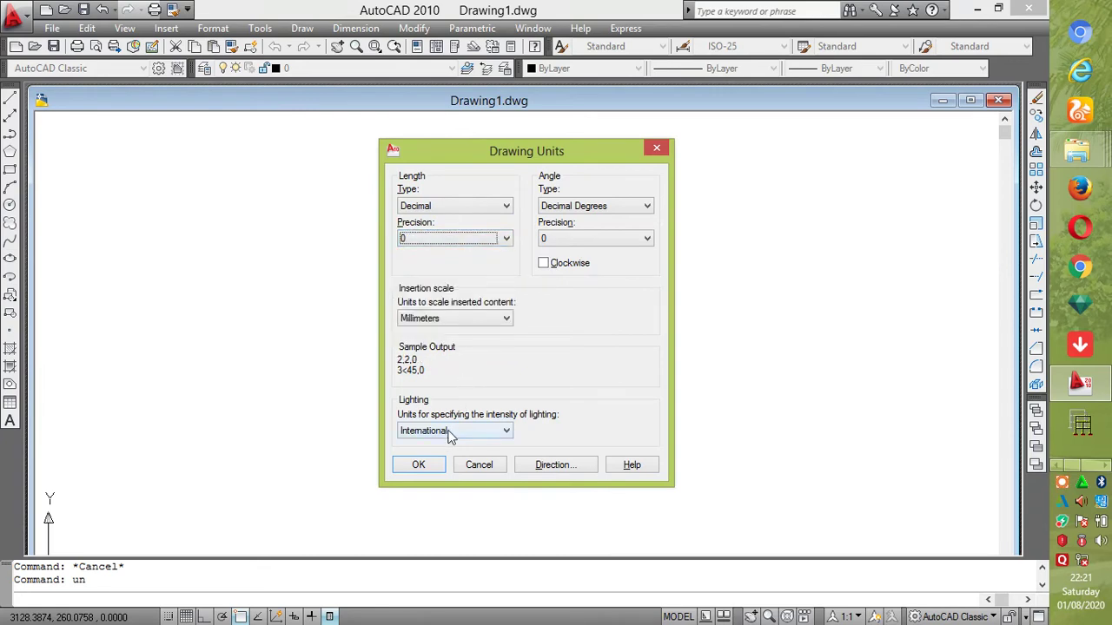
{"action": "left_click", "coordinate": [470, 320]}
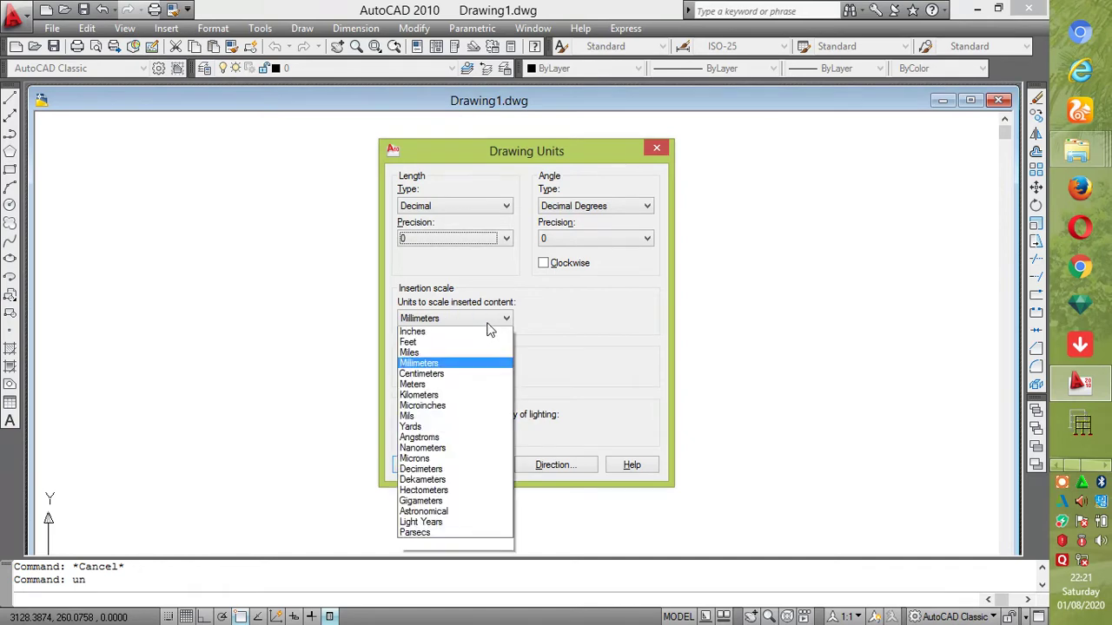
{"action": "left_click", "coordinate": [465, 377]}
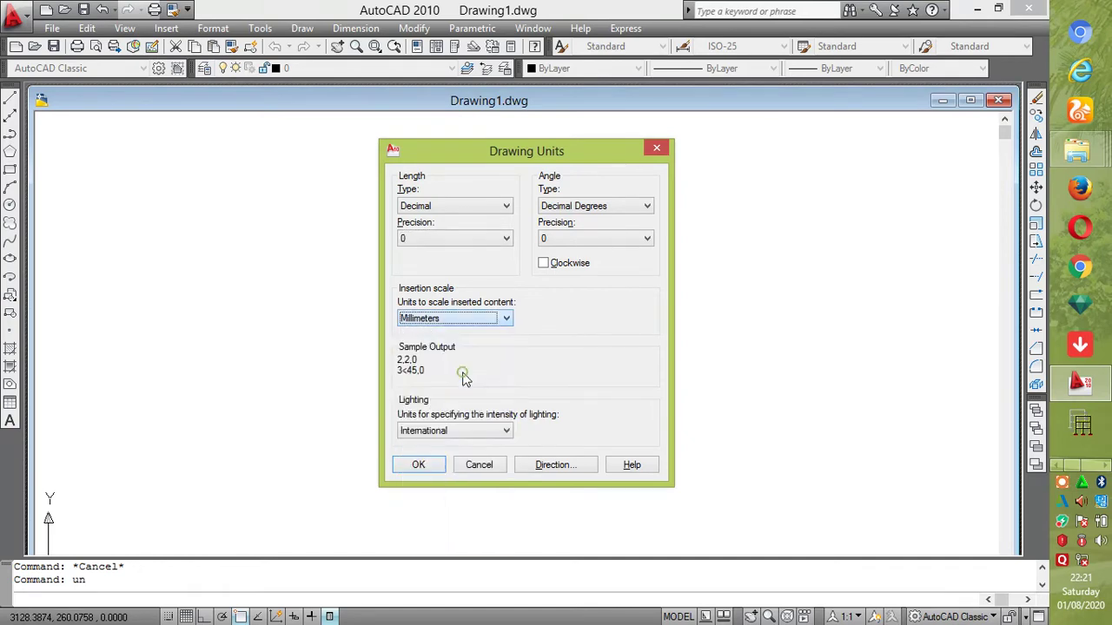
{"action": "left_click", "coordinate": [420, 465]}
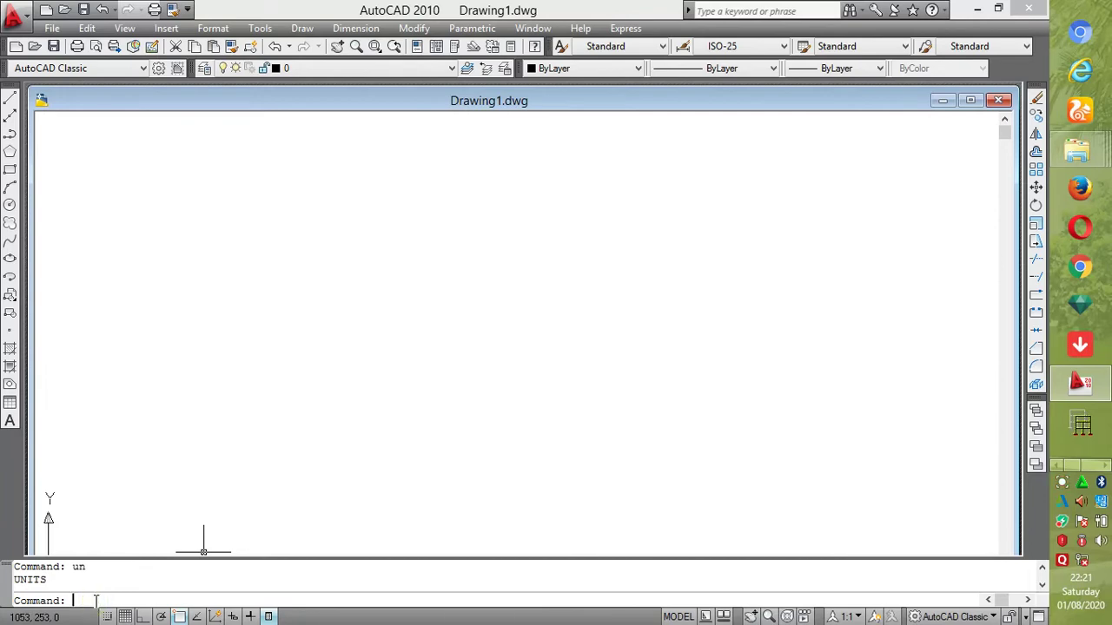
Step: Create a new dimension style named Copy of ISO-25 from the Dimension Style Manager
{"action": "key", "text": "Return"}
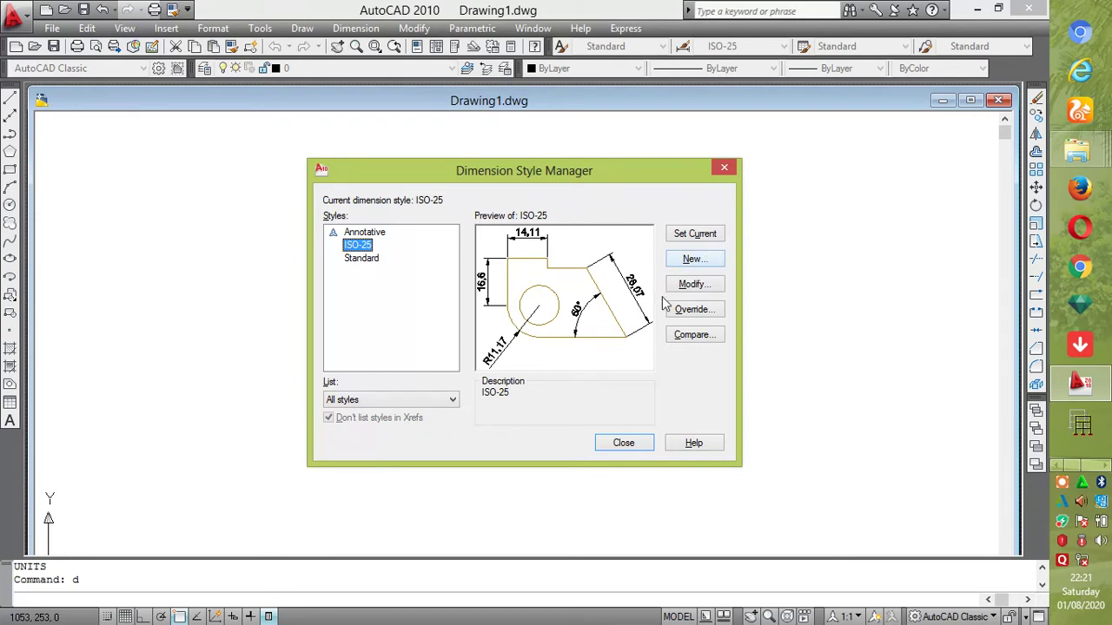
{"action": "left_click", "coordinate": [694, 259]}
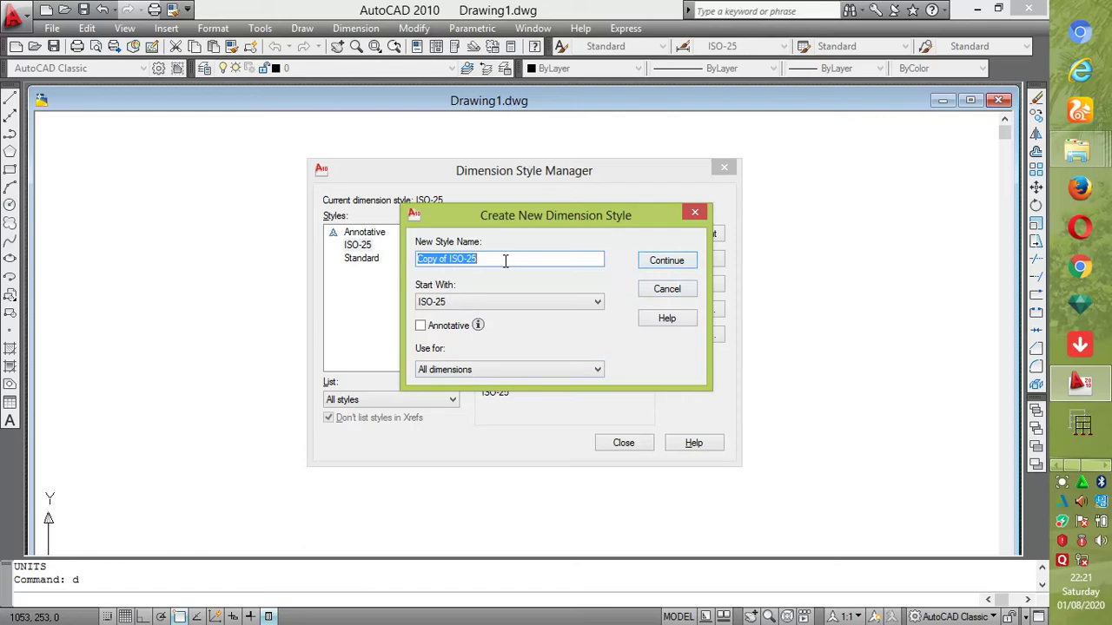
{"action": "left_click", "coordinate": [683, 262]}
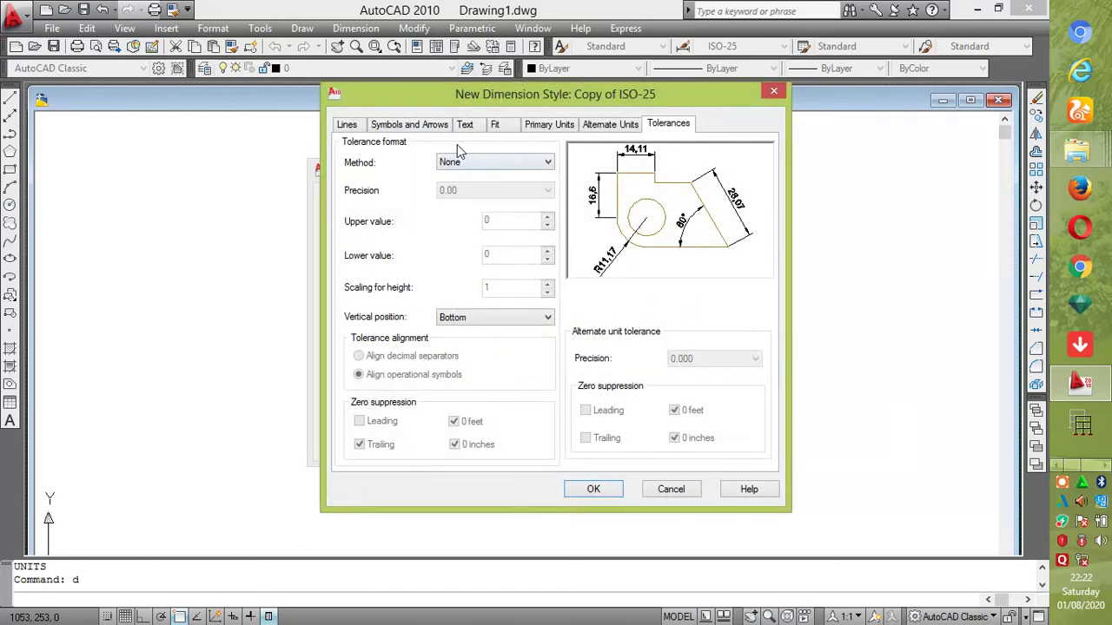
Step: On the Lines tab, lower the Extend beyond dim lines value
{"action": "left_click", "coordinate": [345, 127]}
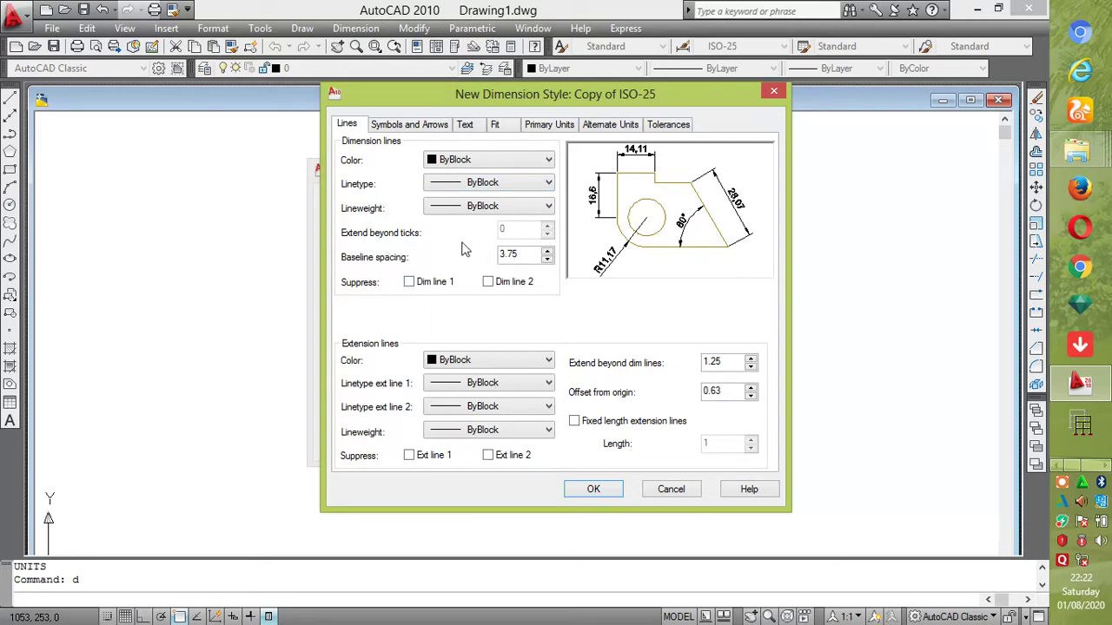
{"action": "left_click", "coordinate": [522, 251]}
{"action": "left_click_drag", "start_coordinate": [522, 251], "coordinate": [484, 253]}
{"action": "left_click", "coordinate": [752, 359]}
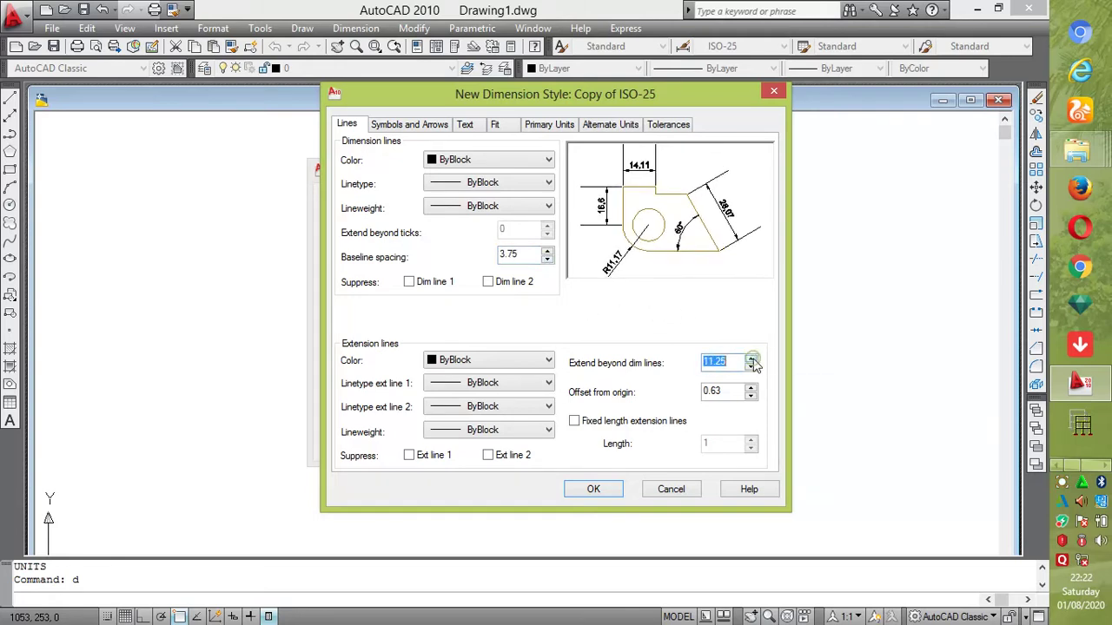
{"action": "left_click", "coordinate": [752, 370]}
{"action": "left_click", "coordinate": [440, 127]}
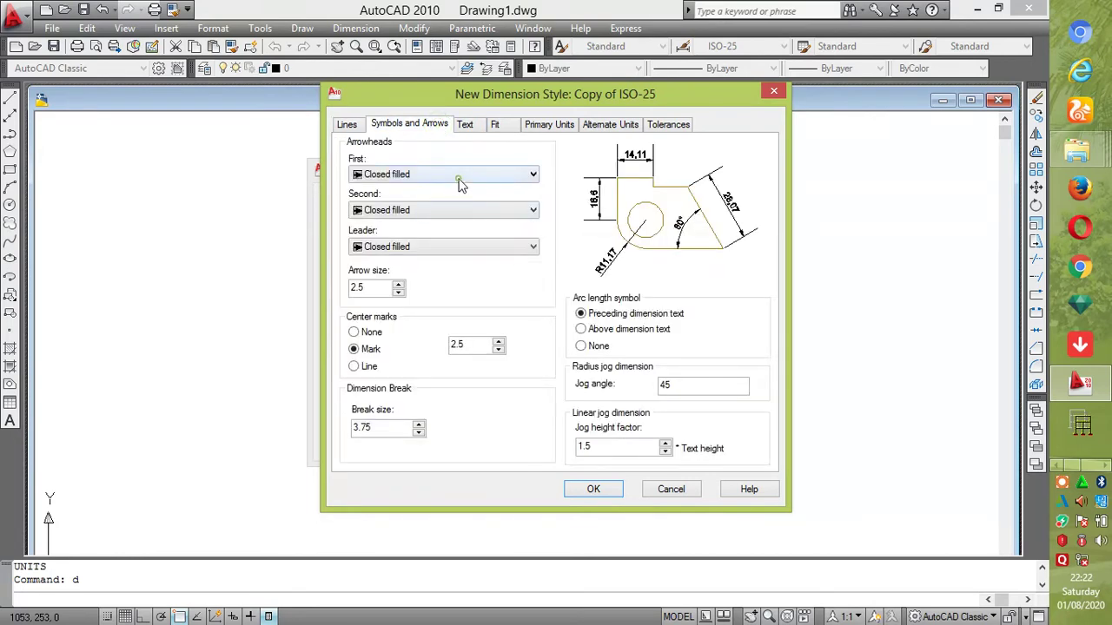
Step: Make the second arrowhead an Architectural tick and set the arrow size to 5
{"action": "left_click", "coordinate": [521, 211]}
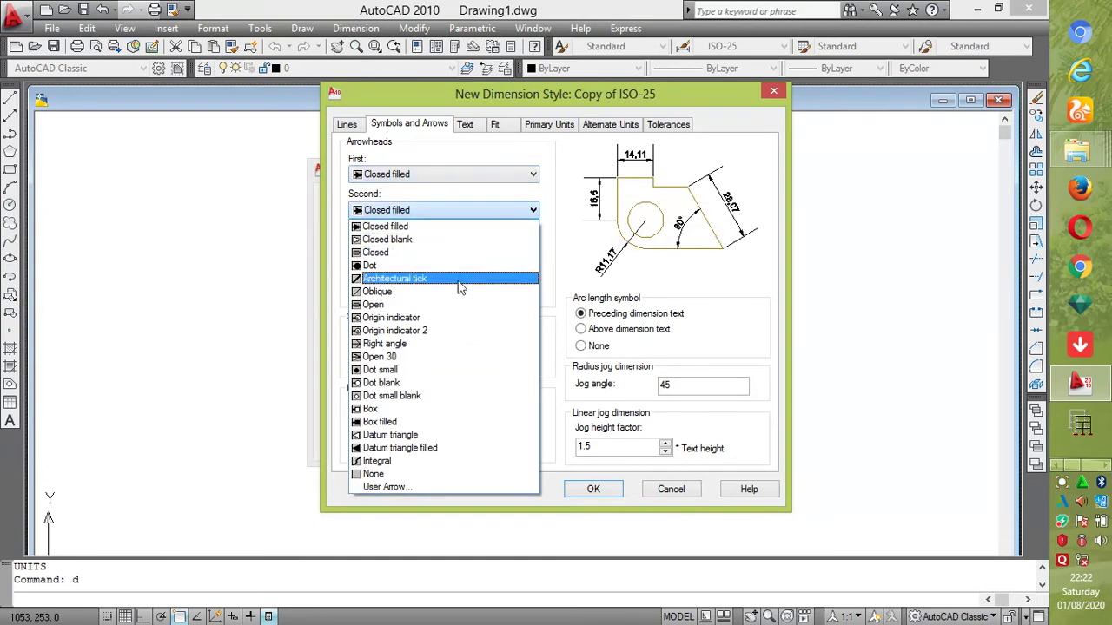
{"action": "left_click", "coordinate": [461, 279]}
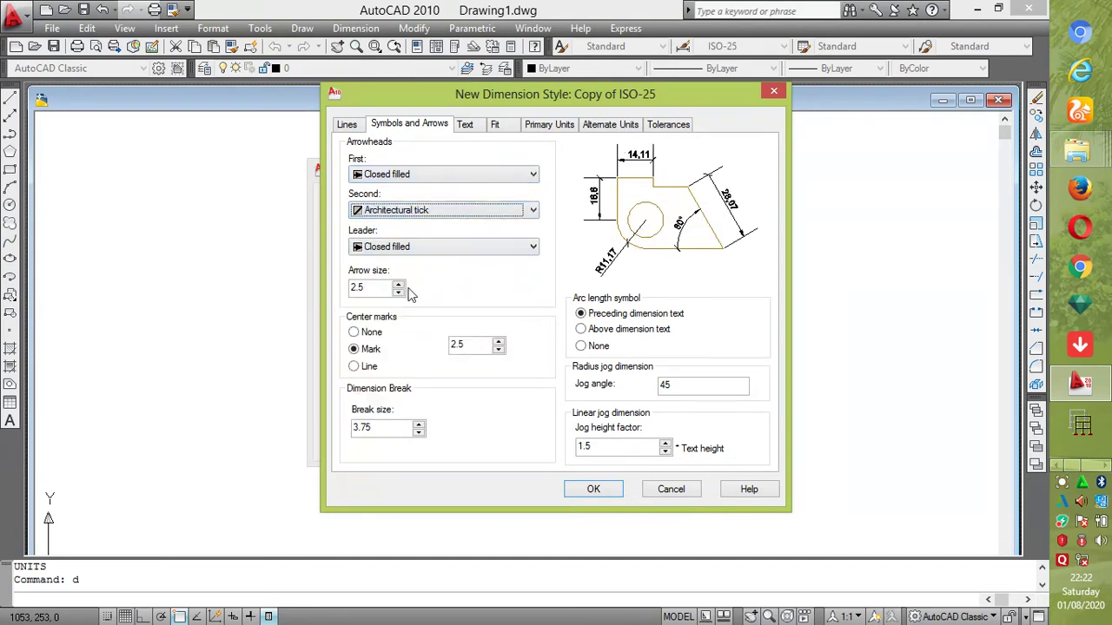
{"action": "left_click", "coordinate": [398, 286]}
{"action": "left_click", "coordinate": [398, 286]}
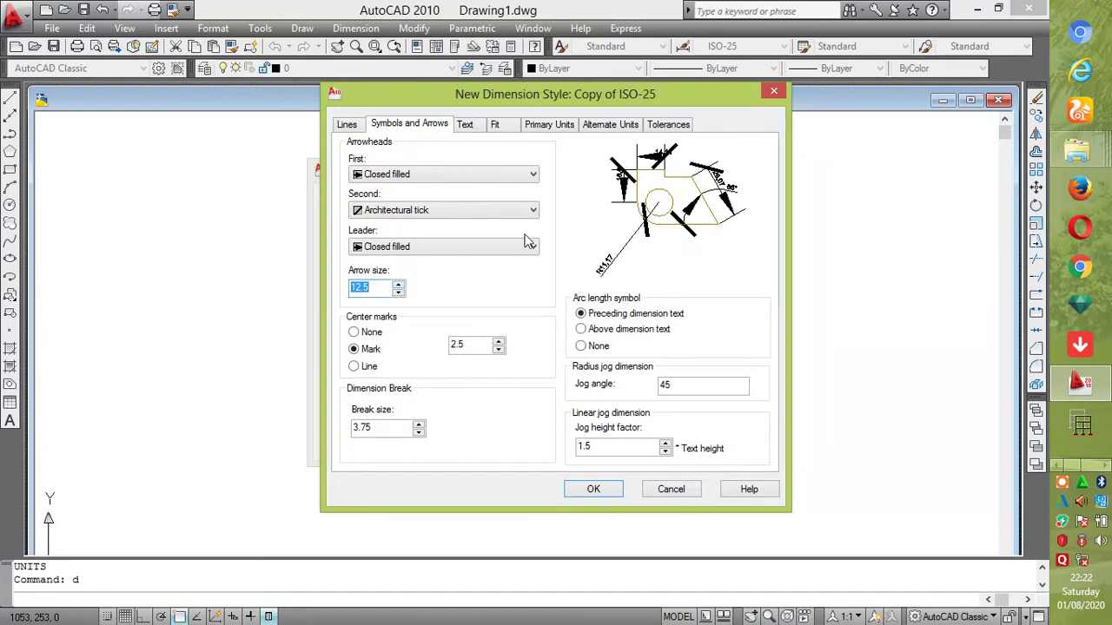
{"action": "left_click", "coordinate": [402, 295]}
{"action": "left_click", "coordinate": [401, 295]}
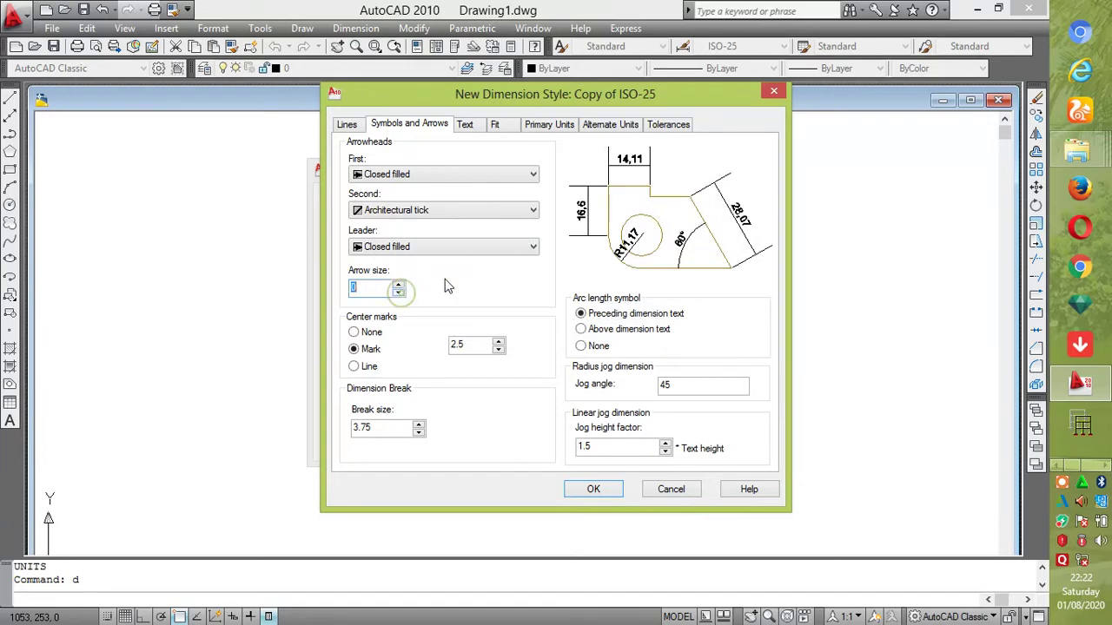
{"action": "left_click", "coordinate": [399, 283]}
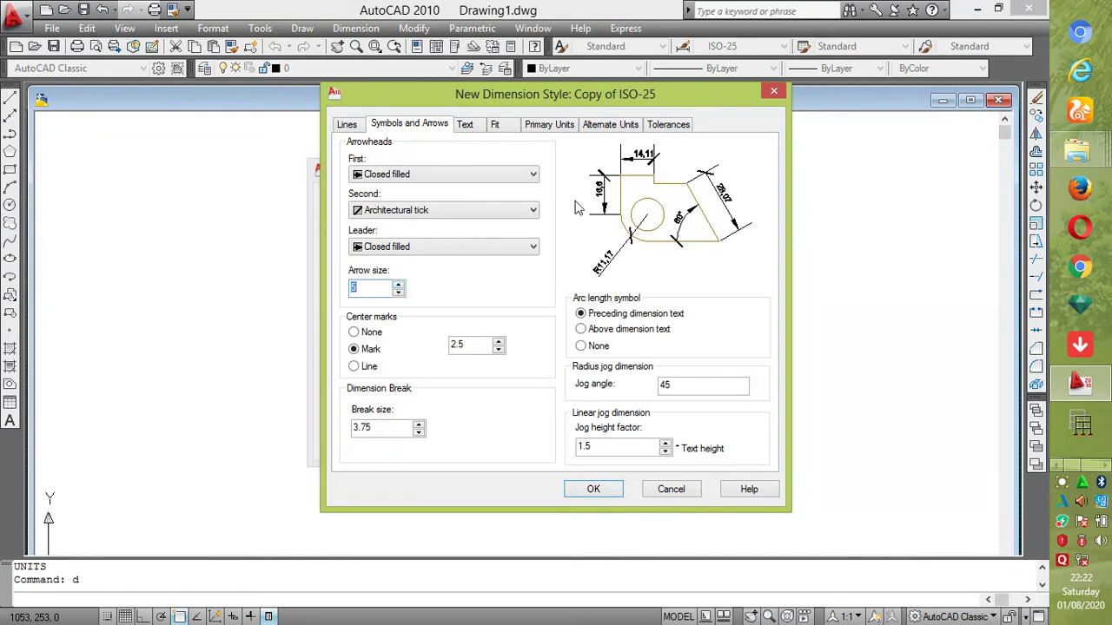
Step: Set the leader and first arrowheads to Architectural tick as well
{"action": "left_click", "coordinate": [444, 250]}
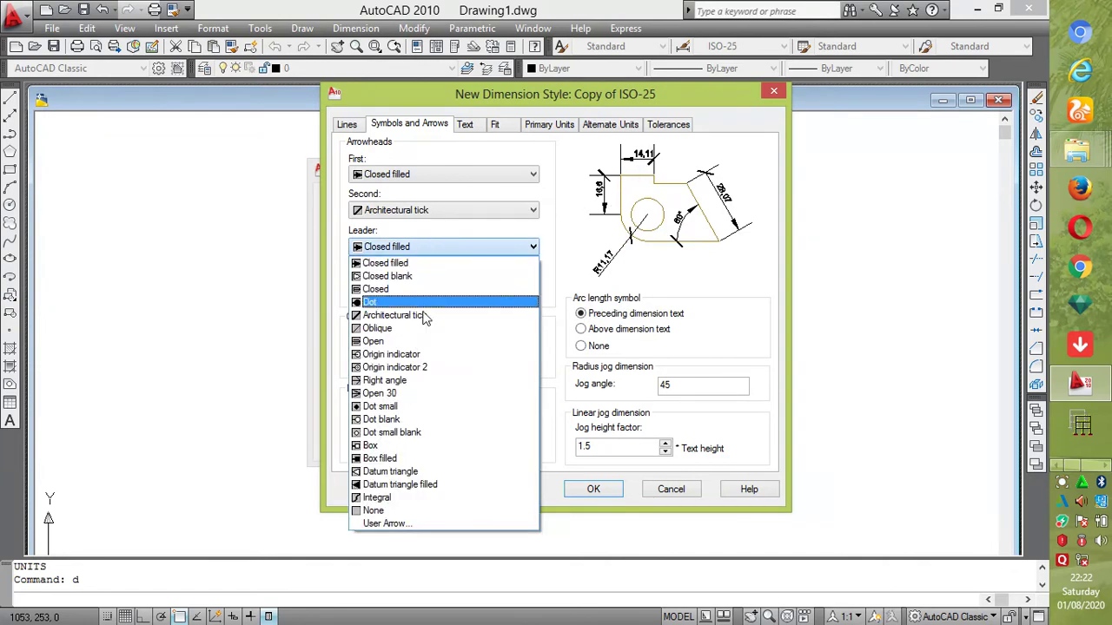
{"action": "left_click", "coordinate": [421, 320]}
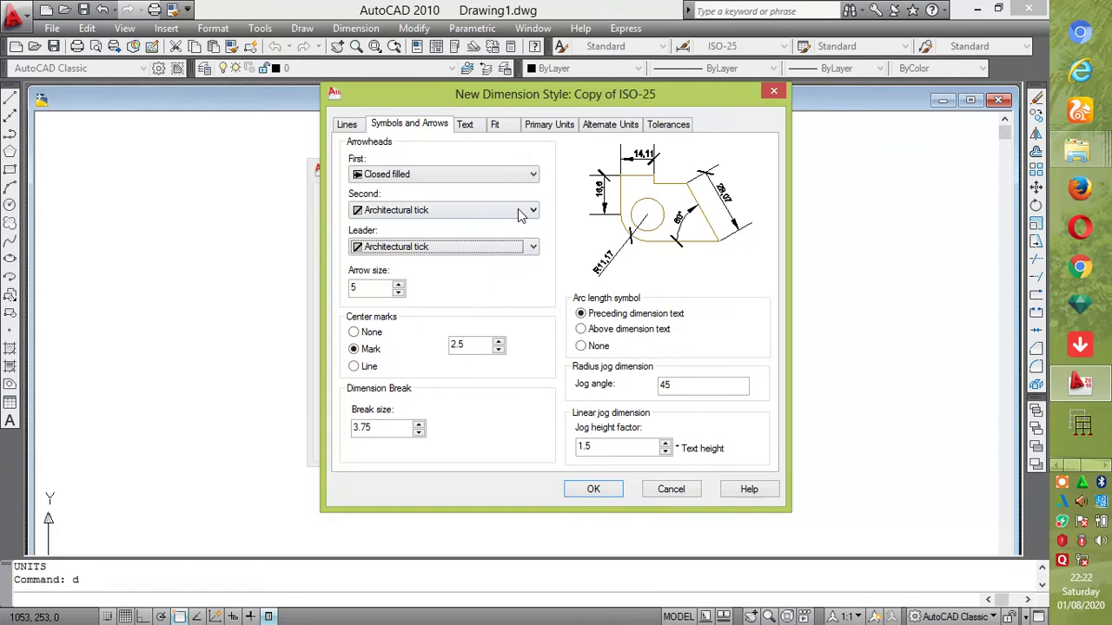
{"action": "left_click", "coordinate": [519, 176]}
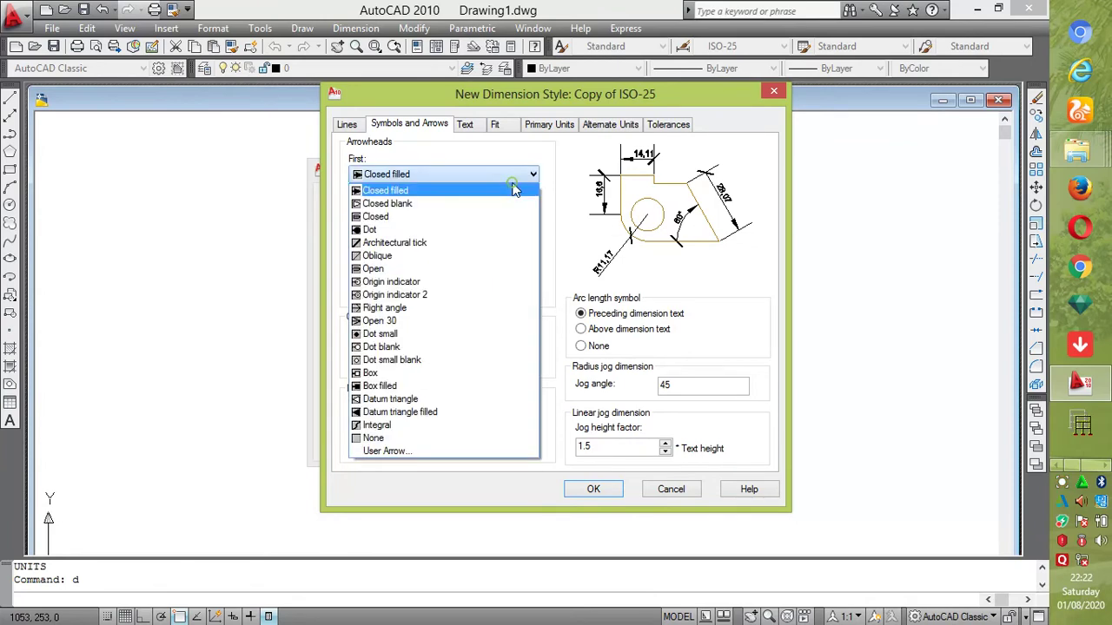
{"action": "left_click", "coordinate": [472, 242]}
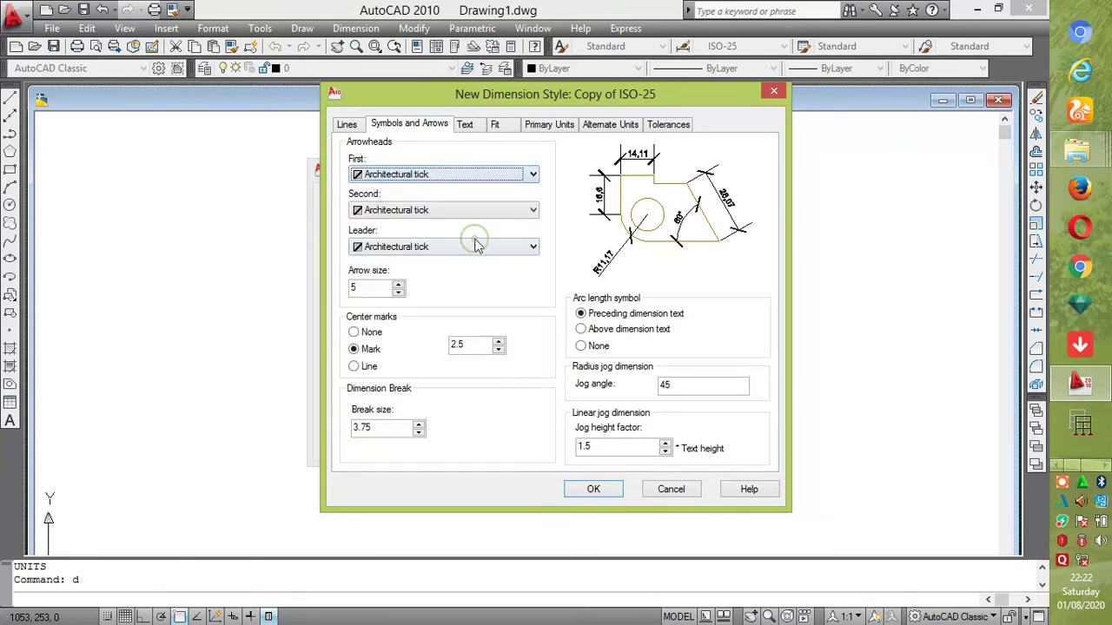
Step: Set the dimension text height to 3 and the primary units precision to 0
{"action": "left_click", "coordinate": [473, 126]}
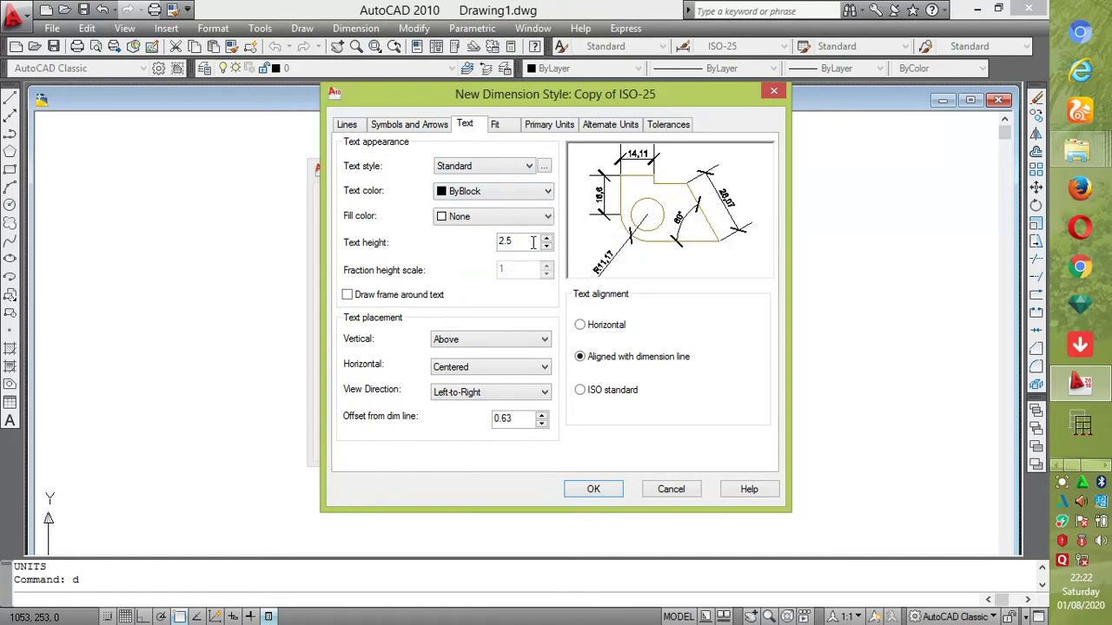
{"action": "left_click_drag", "start_coordinate": [515, 241], "coordinate": [488, 247]}
{"action": "type", "text": "300"}
{"action": "left_click", "coordinate": [505, 127]}
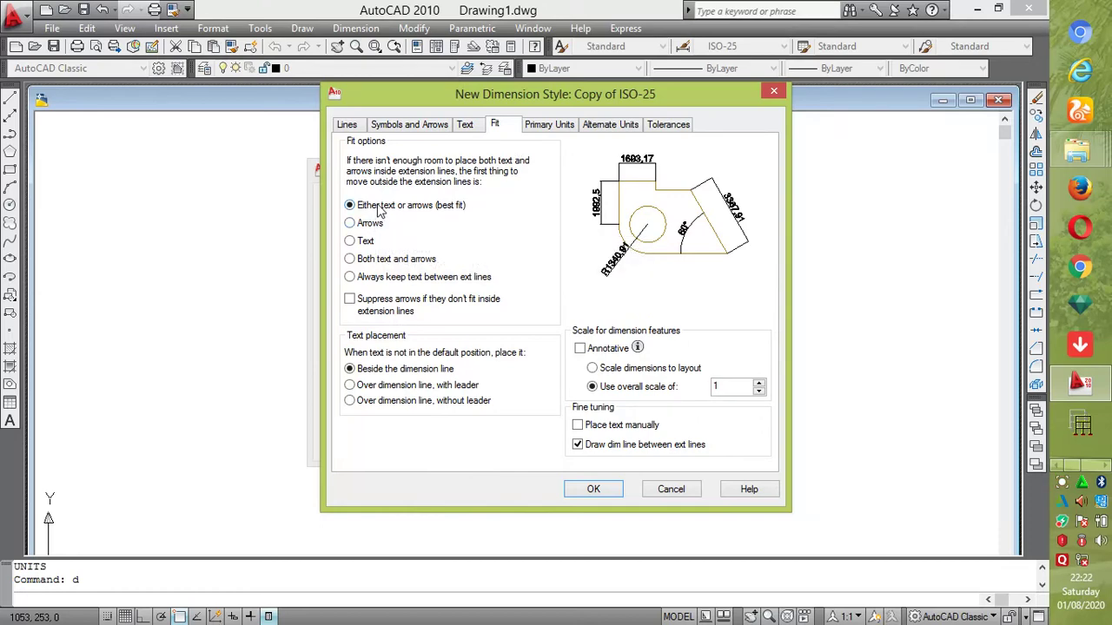
{"action": "left_click", "coordinate": [540, 126]}
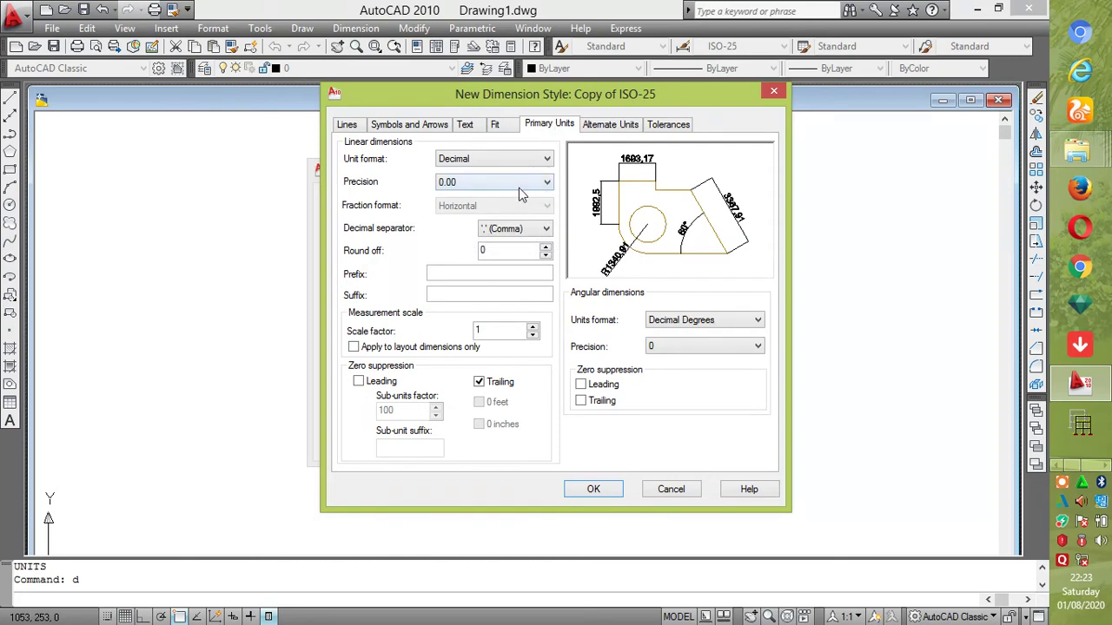
{"action": "left_click", "coordinate": [520, 189]}
{"action": "left_click", "coordinate": [488, 199]}
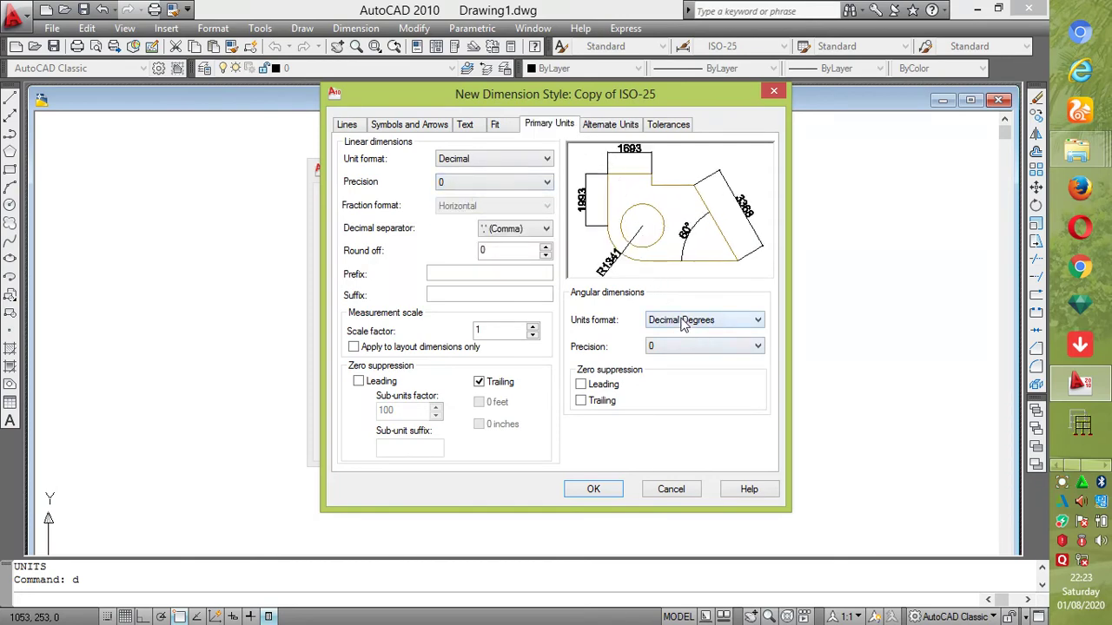
Step: Review Alternate Units and Tolerances, save Copy of ISO-25, make it current, and close the manager
{"action": "left_click", "coordinate": [608, 127]}
{"action": "left_click", "coordinate": [674, 126]}
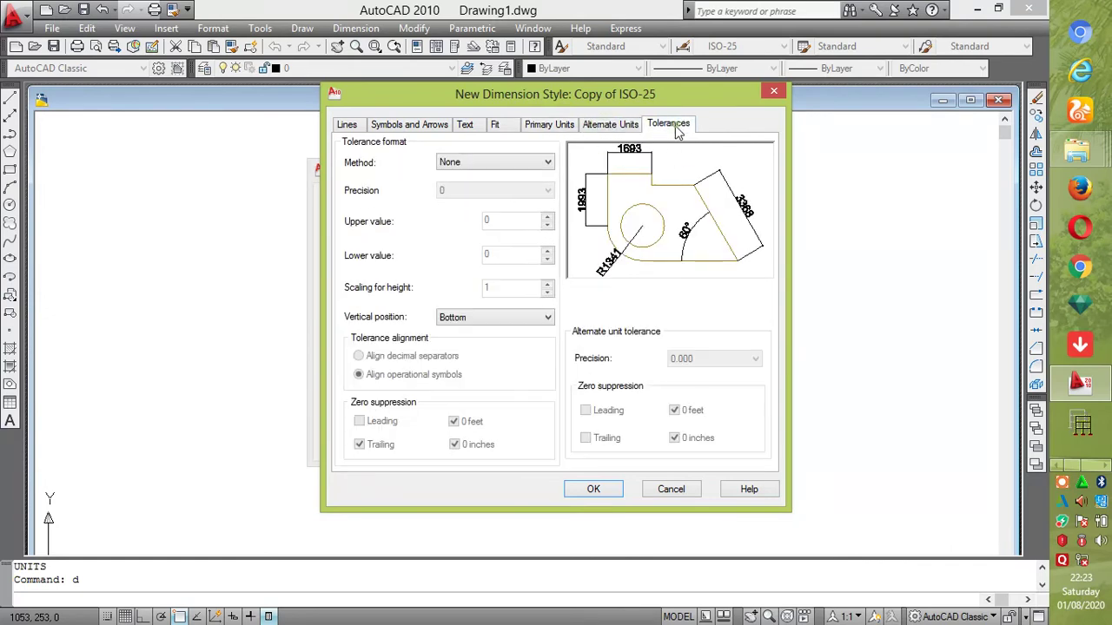
{"action": "left_click", "coordinate": [593, 489]}
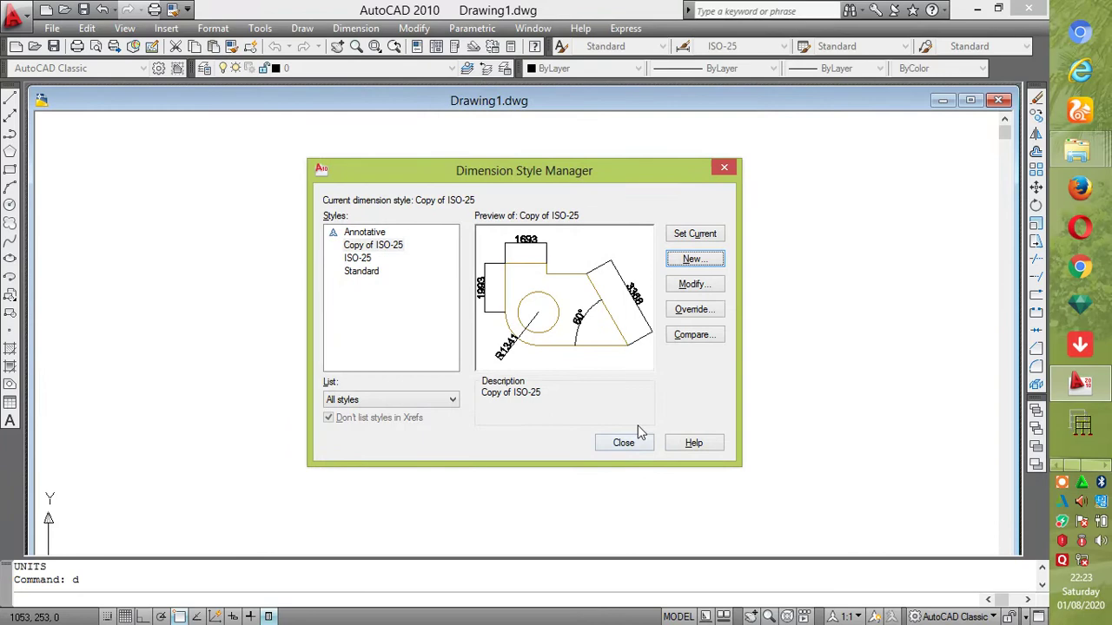
{"action": "left_click", "coordinate": [695, 233]}
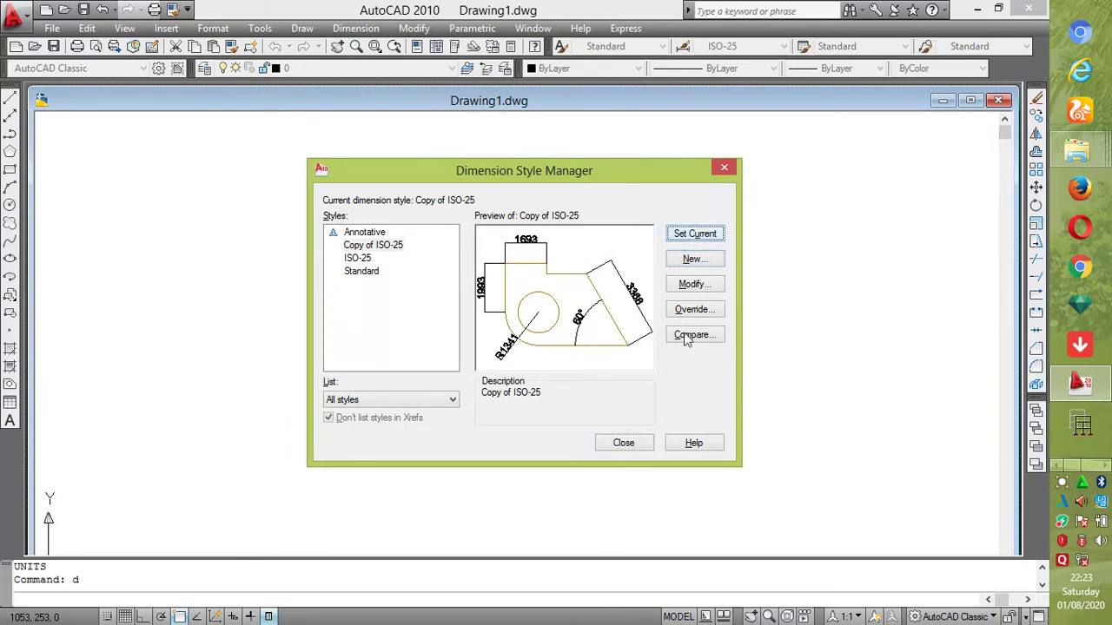
{"action": "left_click", "coordinate": [727, 173]}
{"action": "left_click", "coordinate": [724, 170]}
{"action": "left_click", "coordinate": [618, 425]}
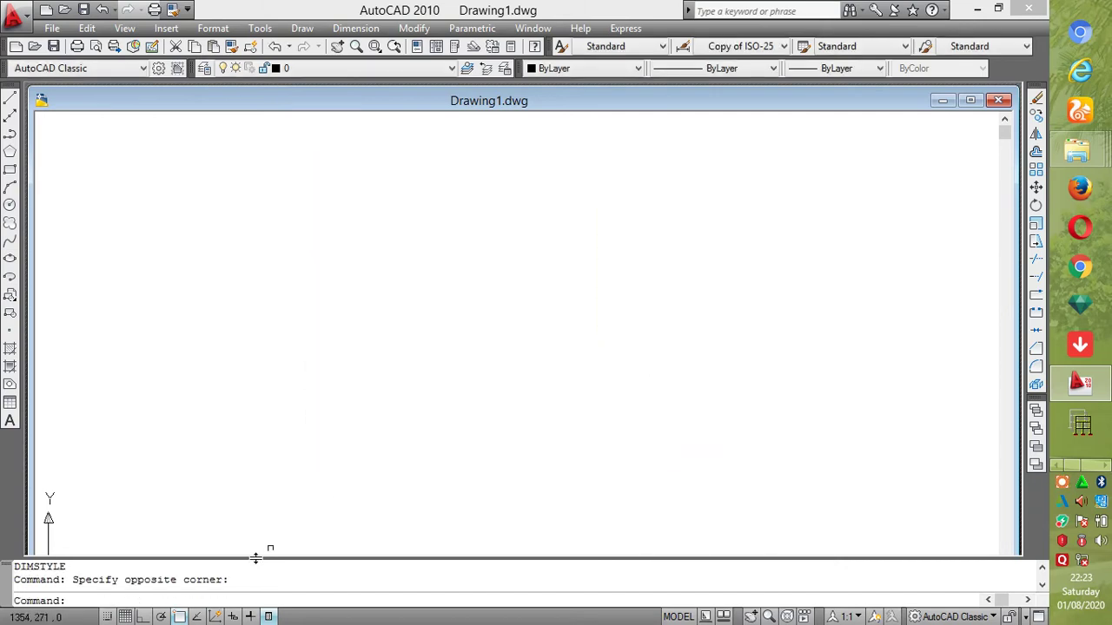
{"action": "mouse_move", "coordinate": [1110, 624]}
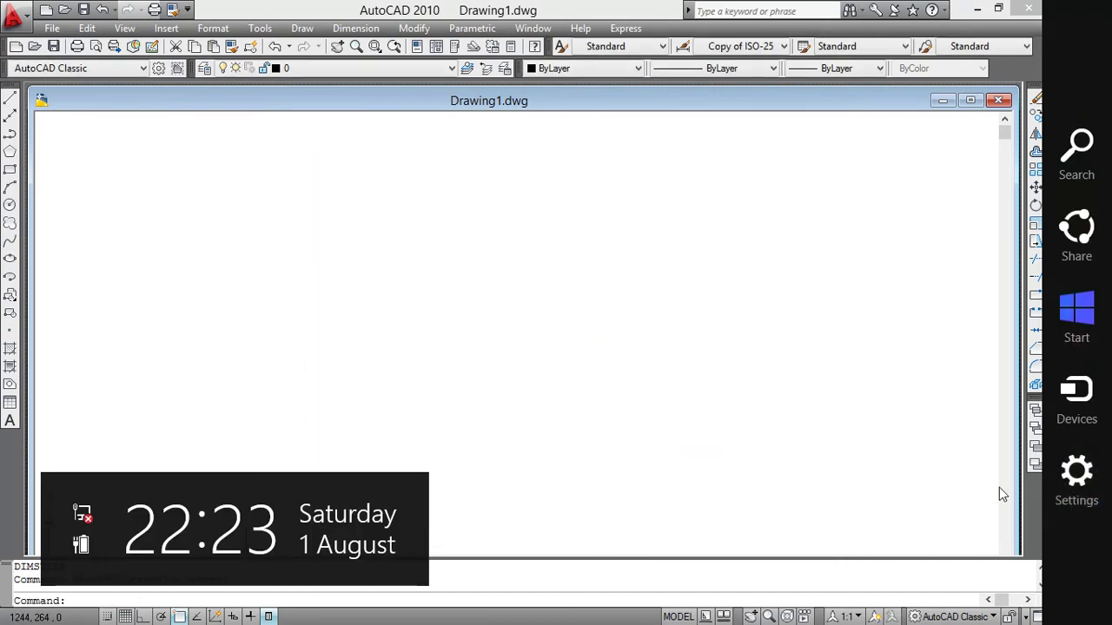
{"action": "left_click", "coordinate": [1062, 484]}
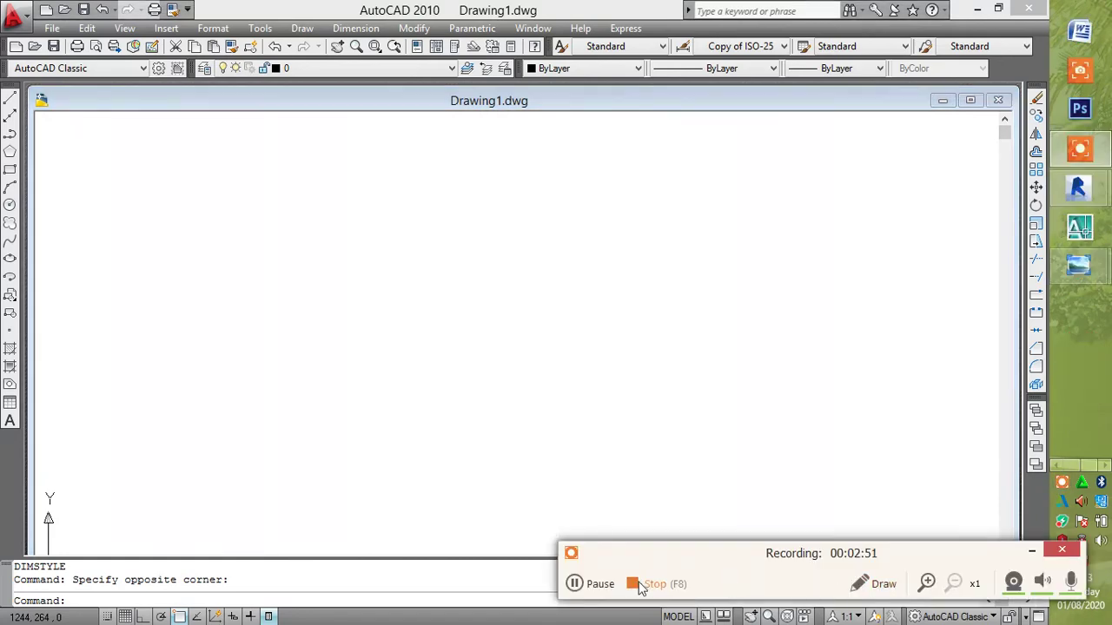
{"action": "left_click", "coordinate": [573, 584]}
{"action": "key", "text": "F7"}
{"action": "left_click", "coordinate": [106, 597]}
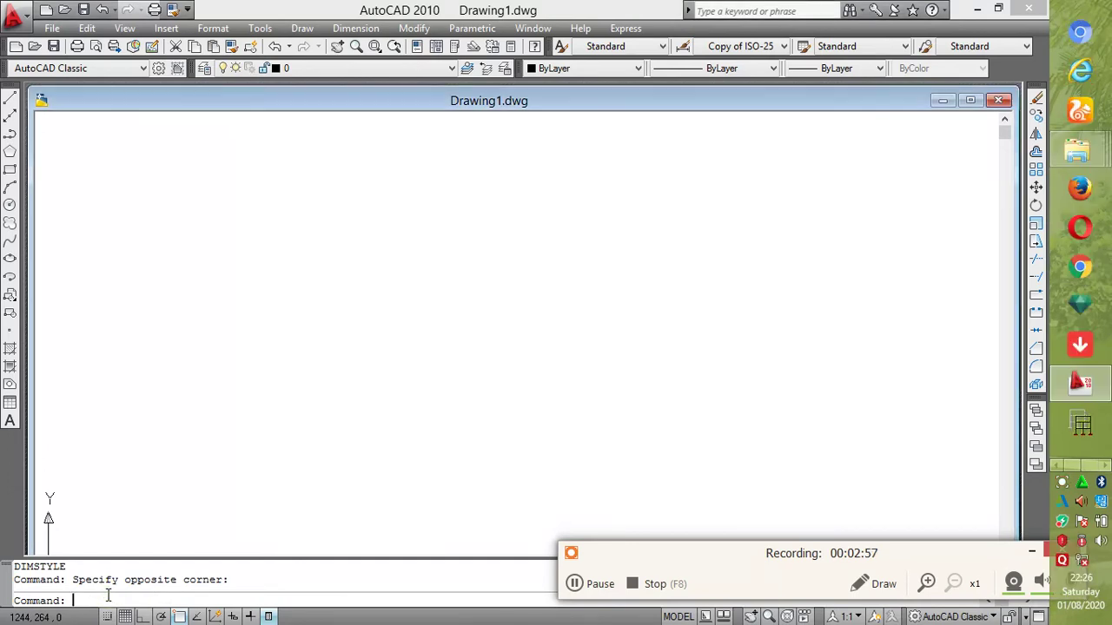
{"action": "type", "text": "limit"}
{"action": "key", "text": "Return"}
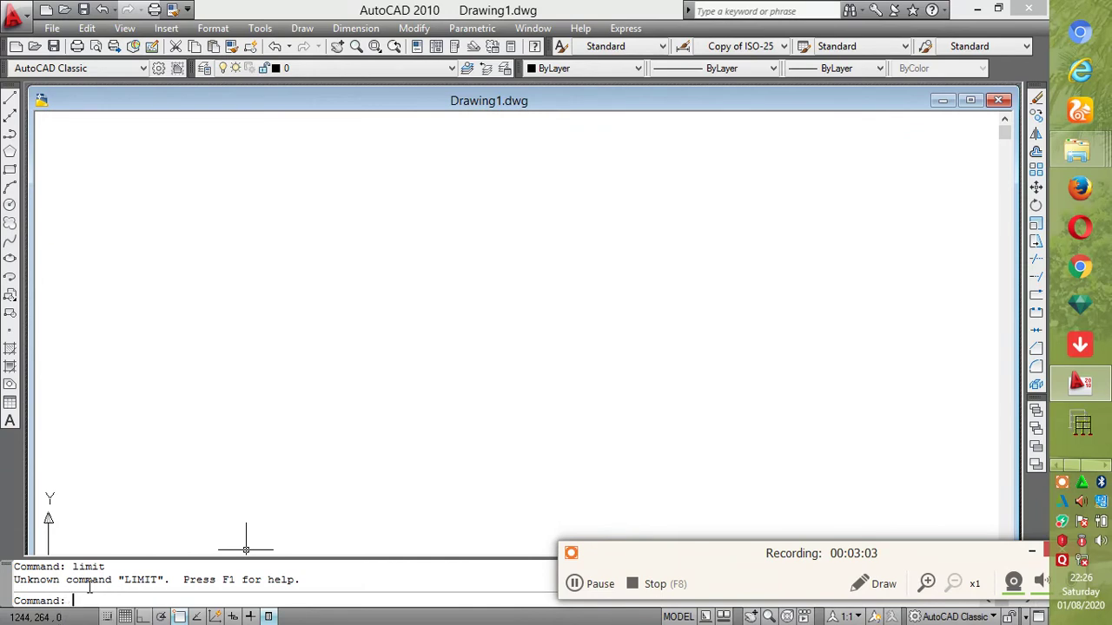
{"action": "left_click", "coordinate": [589, 587]}
{"action": "left_click", "coordinate": [589, 587]}
{"action": "key", "text": "Escape"}
{"action": "key", "text": "Escape"}
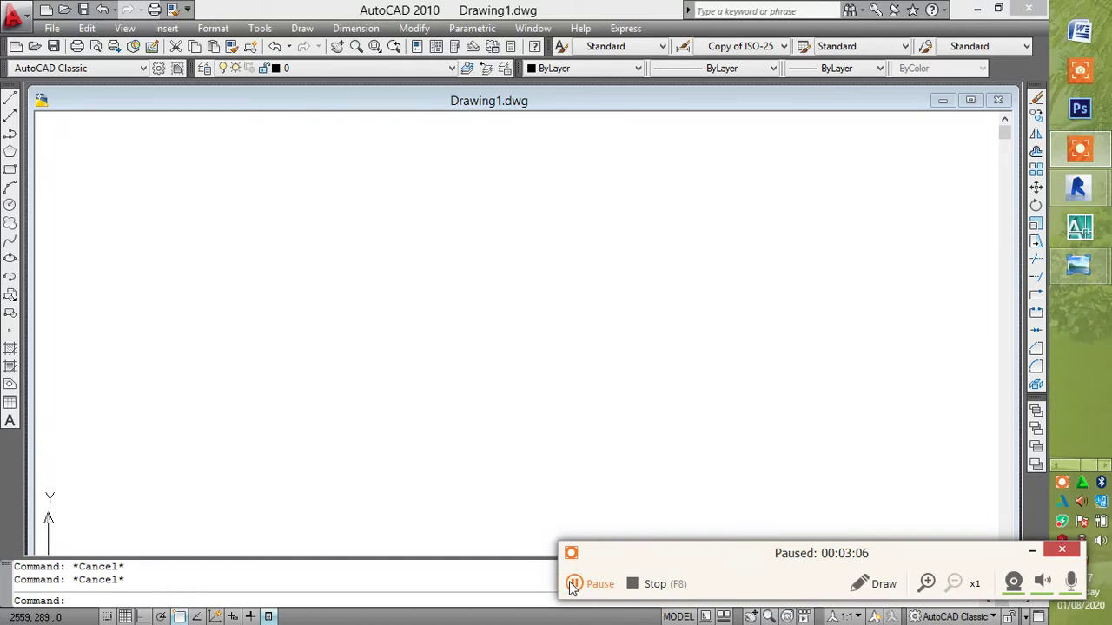
{"action": "left_click", "coordinate": [574, 583]}
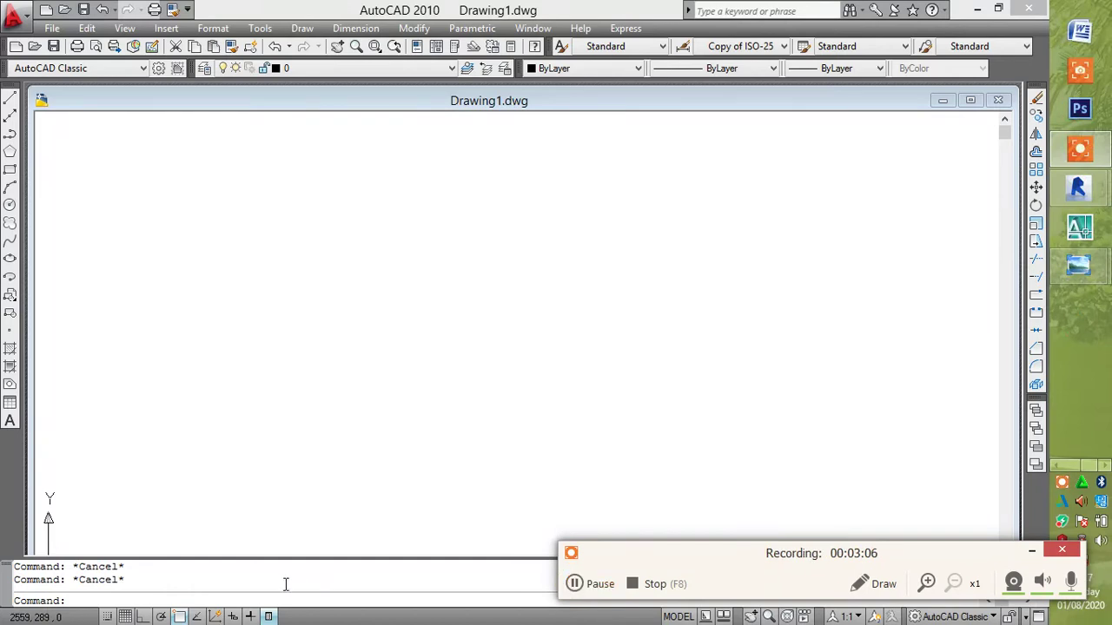
Step: Use LIMITS to set the drawing limits from 0,0 to 30000,90000
{"action": "left_click", "coordinate": [220, 601]}
{"action": "type", "text": "l"}
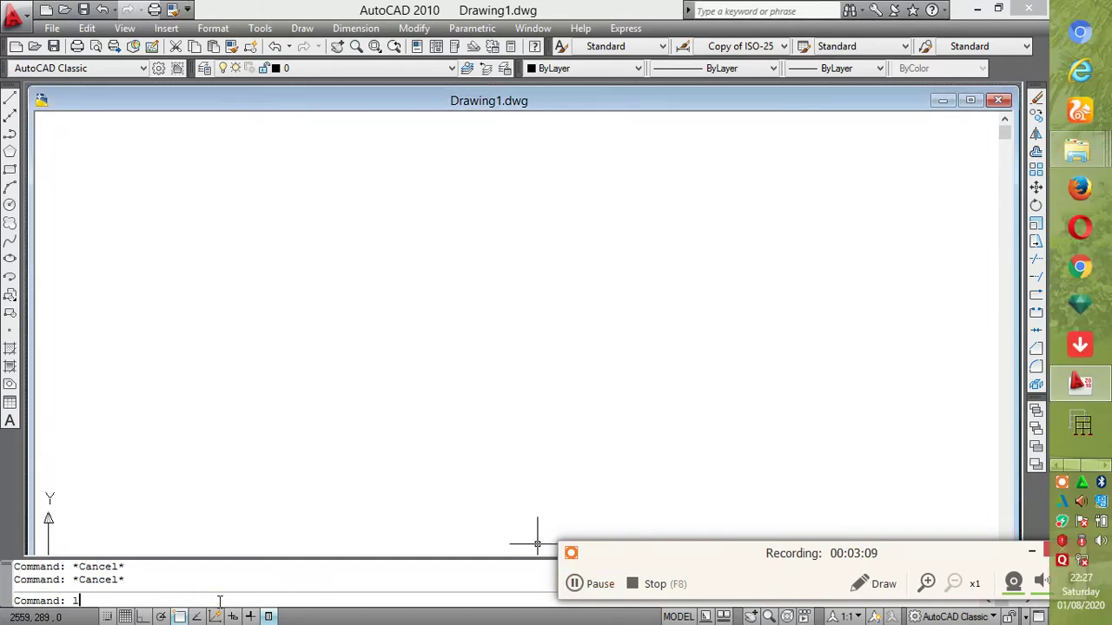
{"action": "type", "text": "imits"}
{"action": "key", "text": "Return"}
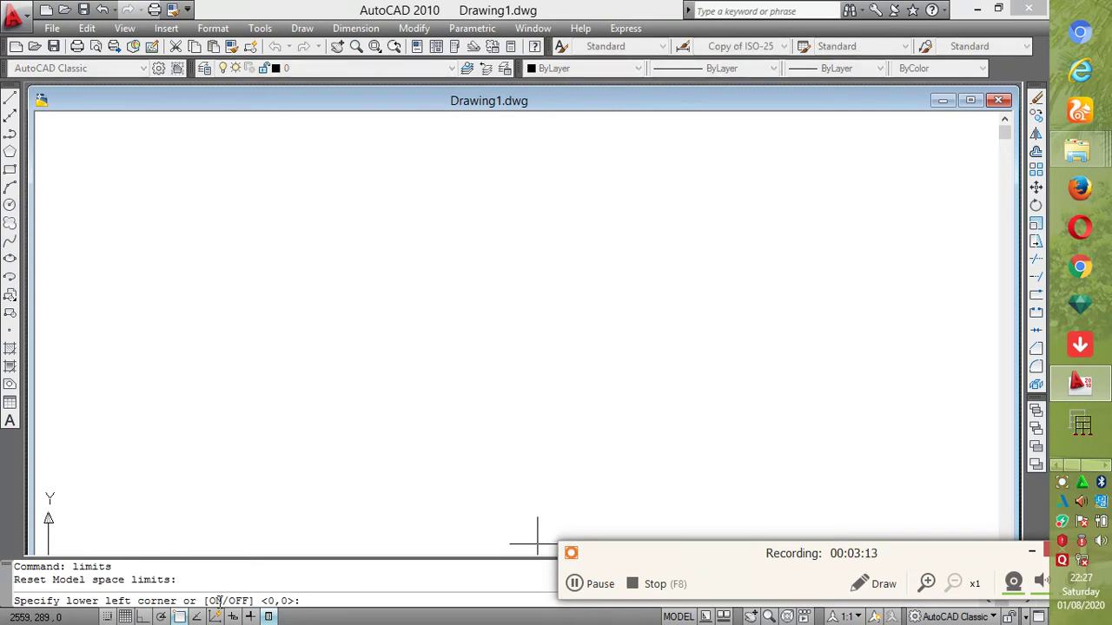
{"action": "key", "text": "Return"}
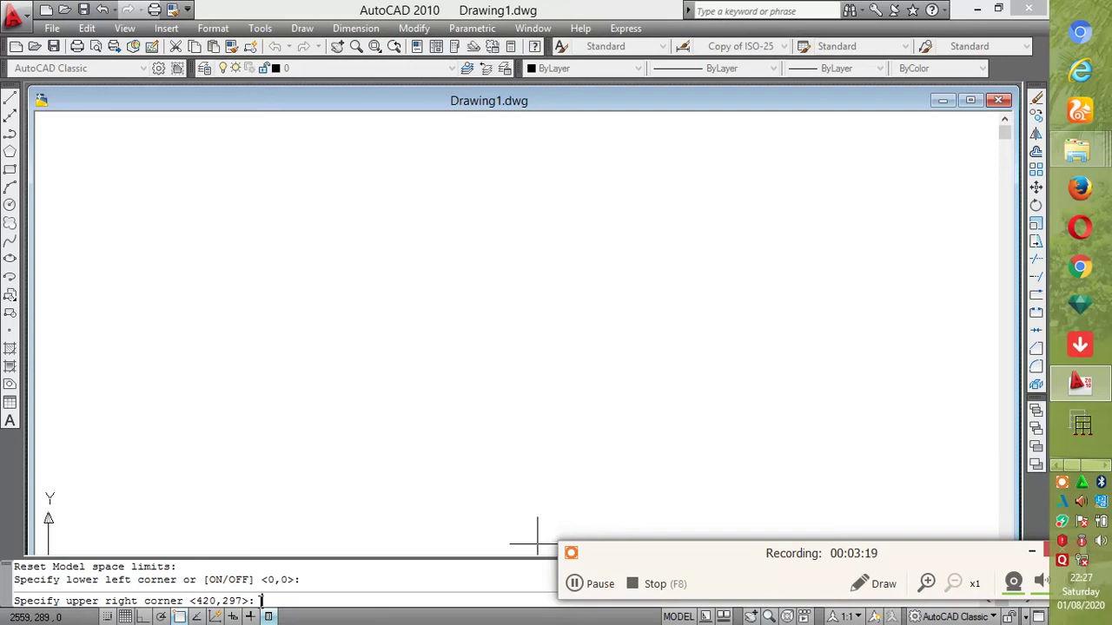
{"action": "type", "text": "30000,90000"}
{"action": "key", "text": "Return"}
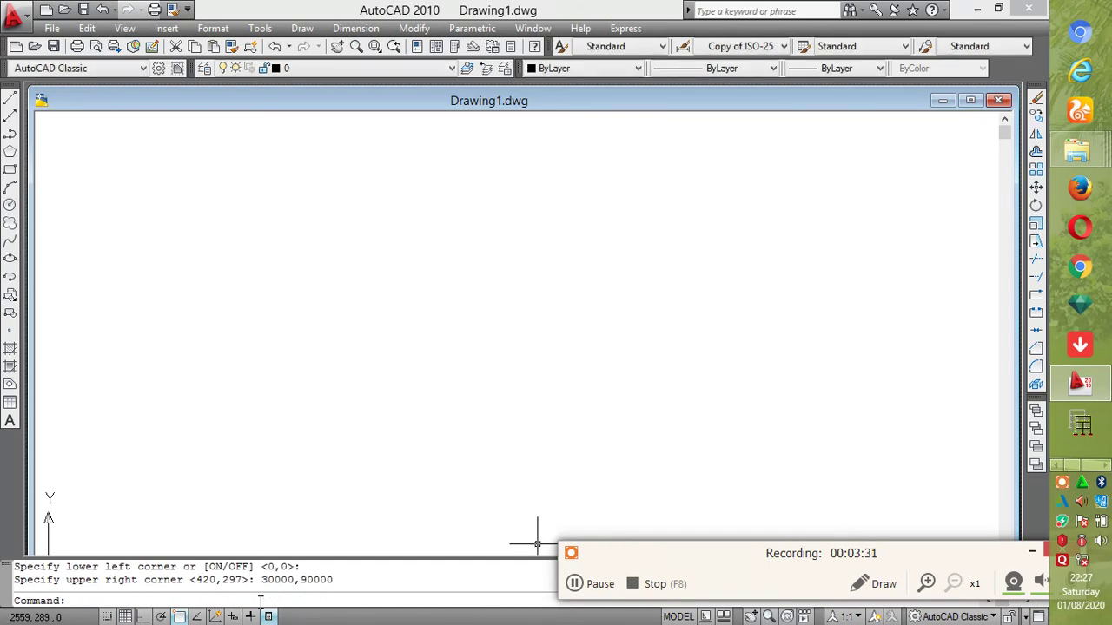
Step: Zoom All to show the entire limits area
{"action": "type", "text": "z"}
{"action": "key", "text": "Return"}
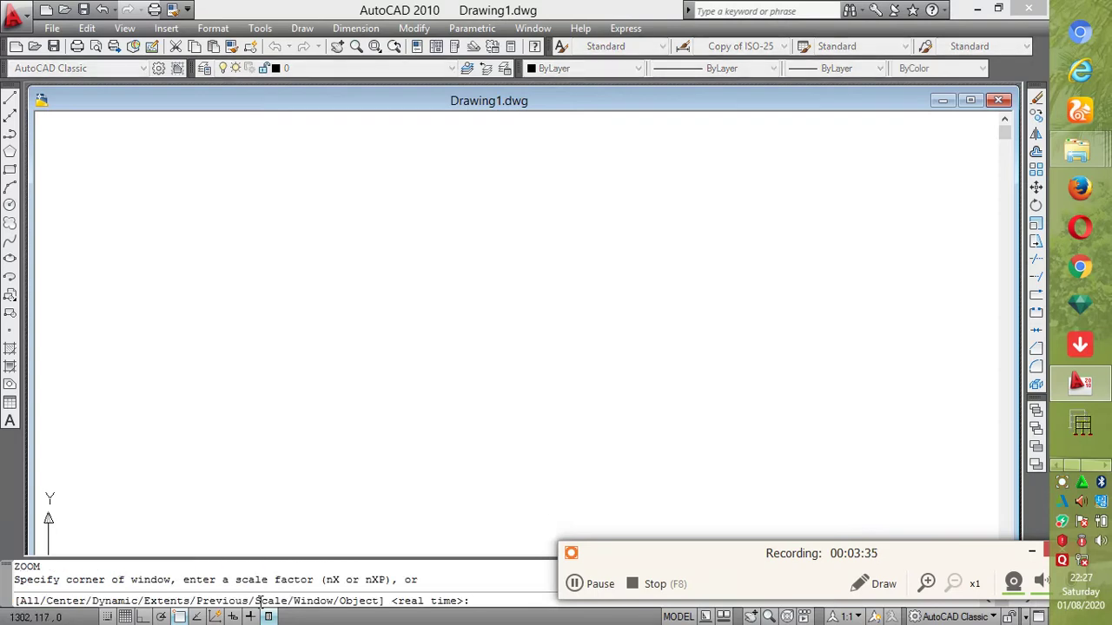
{"action": "type", "text": "a"}
{"action": "key", "text": "Return"}
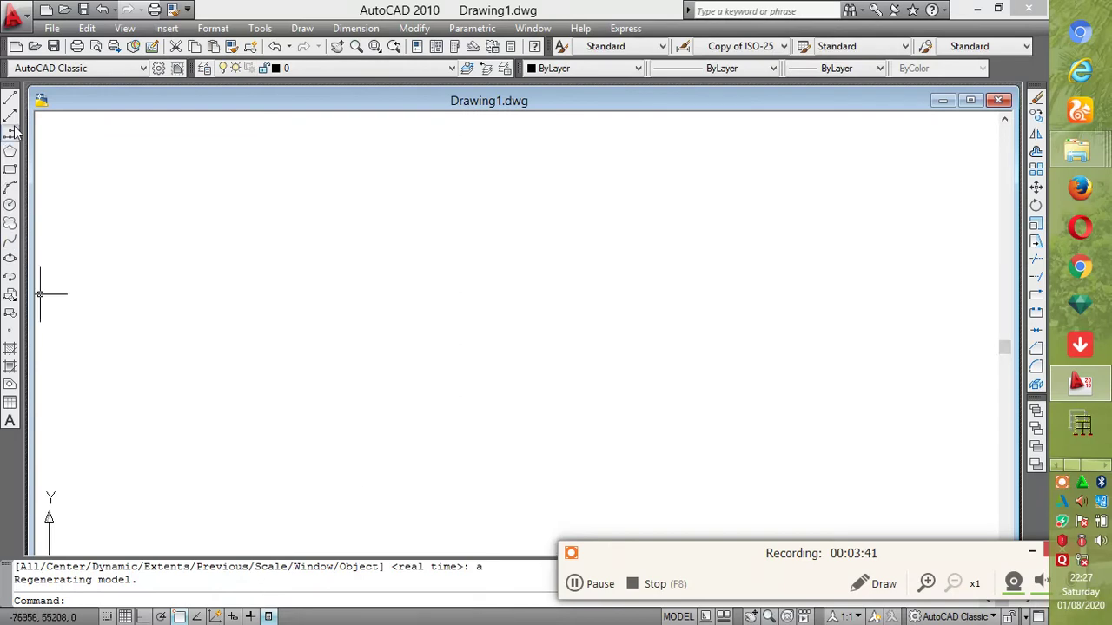
Step: Start a line at the square's first corner and draw a 3600-unit side to the right
{"action": "left_click", "coordinate": [10, 98]}
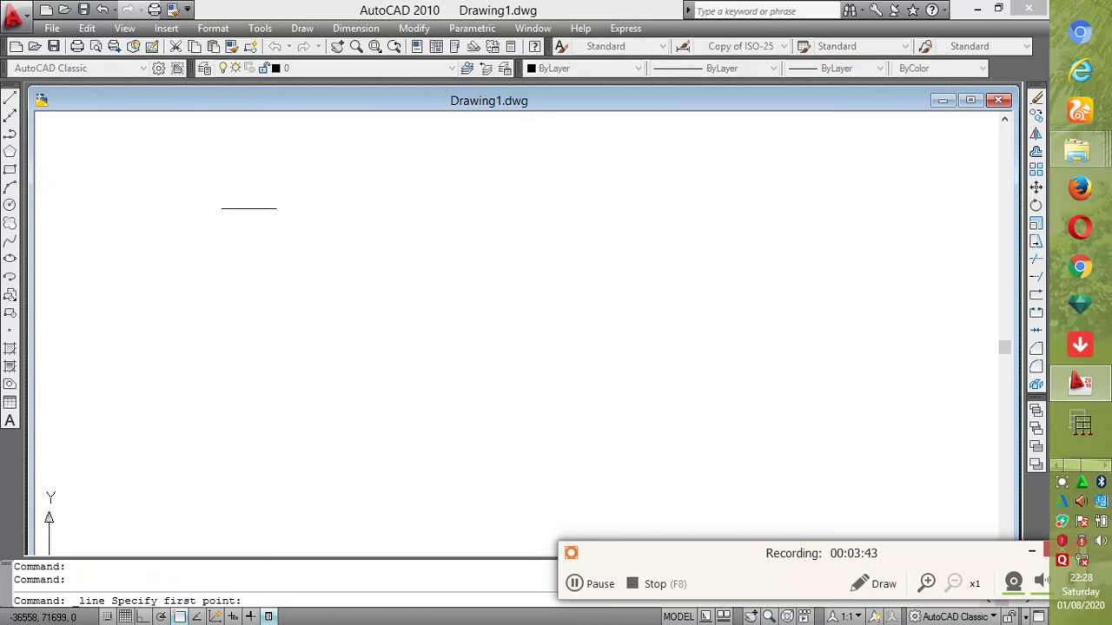
{"action": "left_click", "coordinate": [241, 184]}
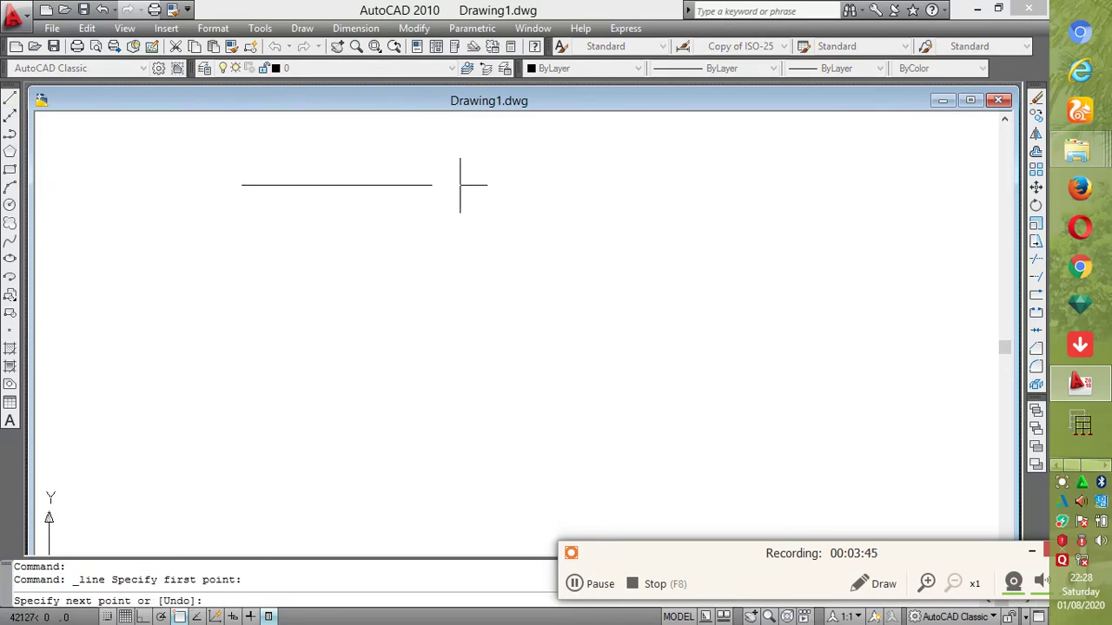
{"action": "type", "text": "3600"}
{"action": "key", "text": "Return"}
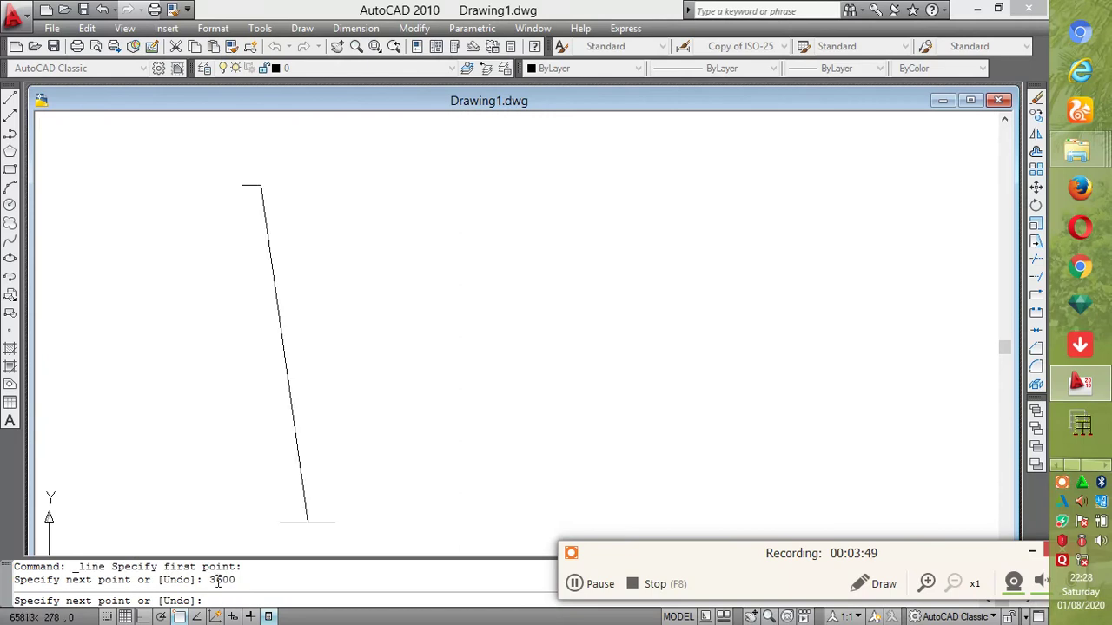
{"action": "scroll", "coordinate": [288, 164], "scroll_direction": "up", "scroll_amount": 4}
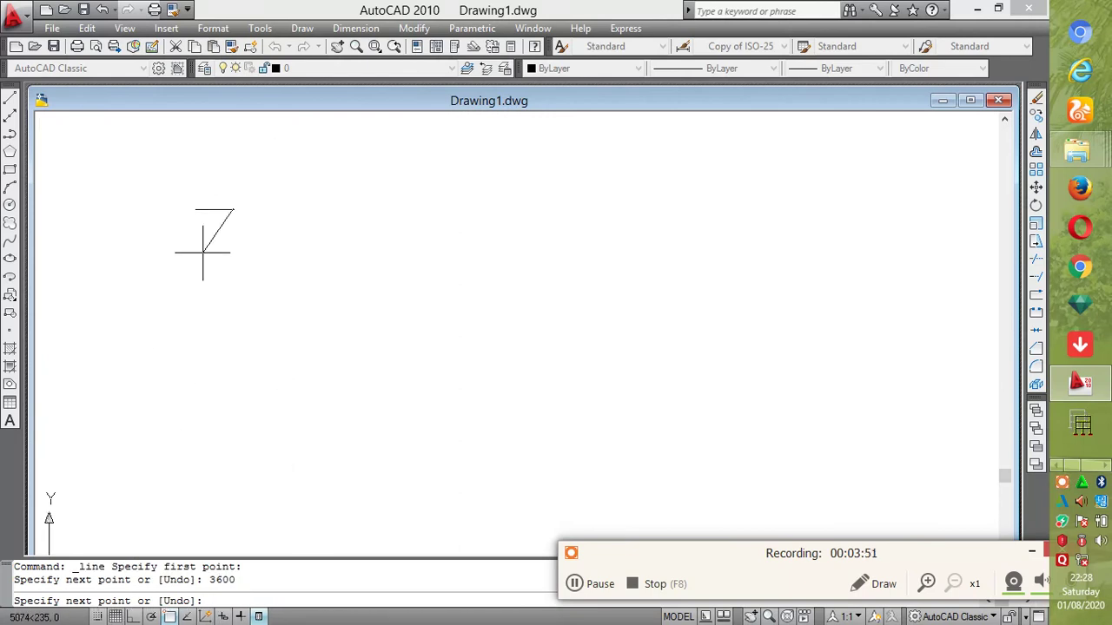
{"action": "scroll", "coordinate": [206, 246], "scroll_direction": "up", "scroll_amount": 4}
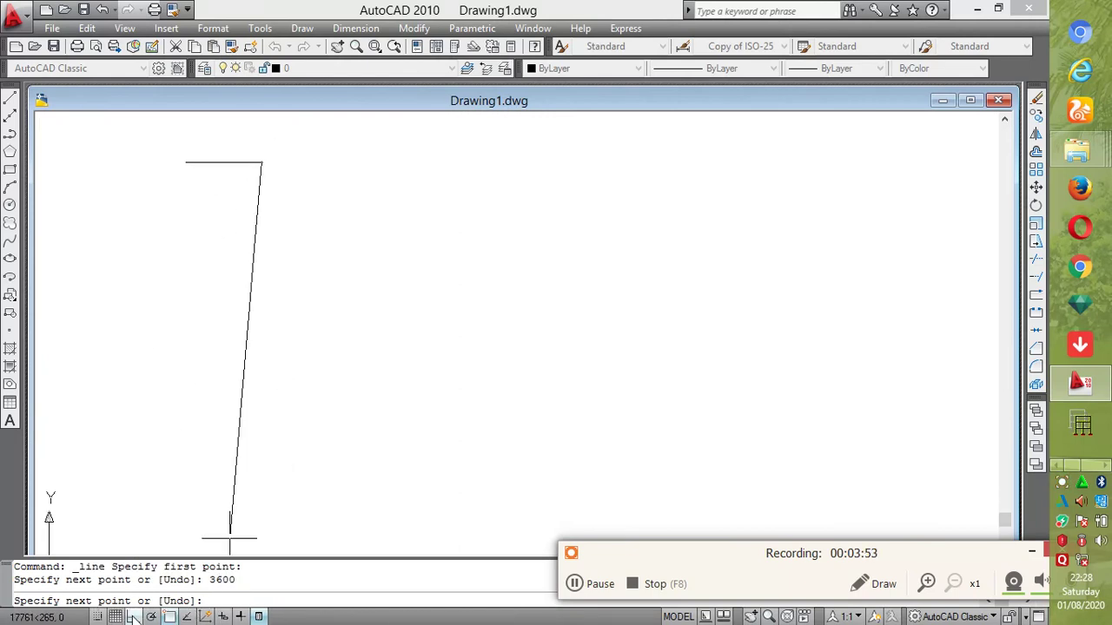
Step: With Ortho on, draw 3600 down and 3600 left, then close at the starting corner
{"action": "left_click", "coordinate": [133, 616]}
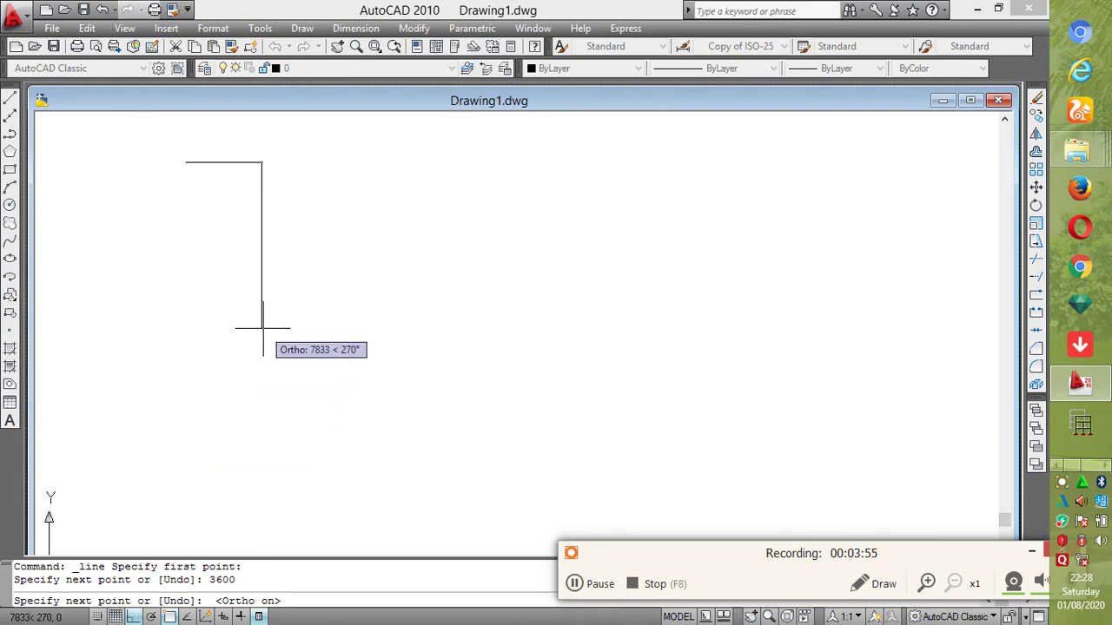
{"action": "type", "text": "3600"}
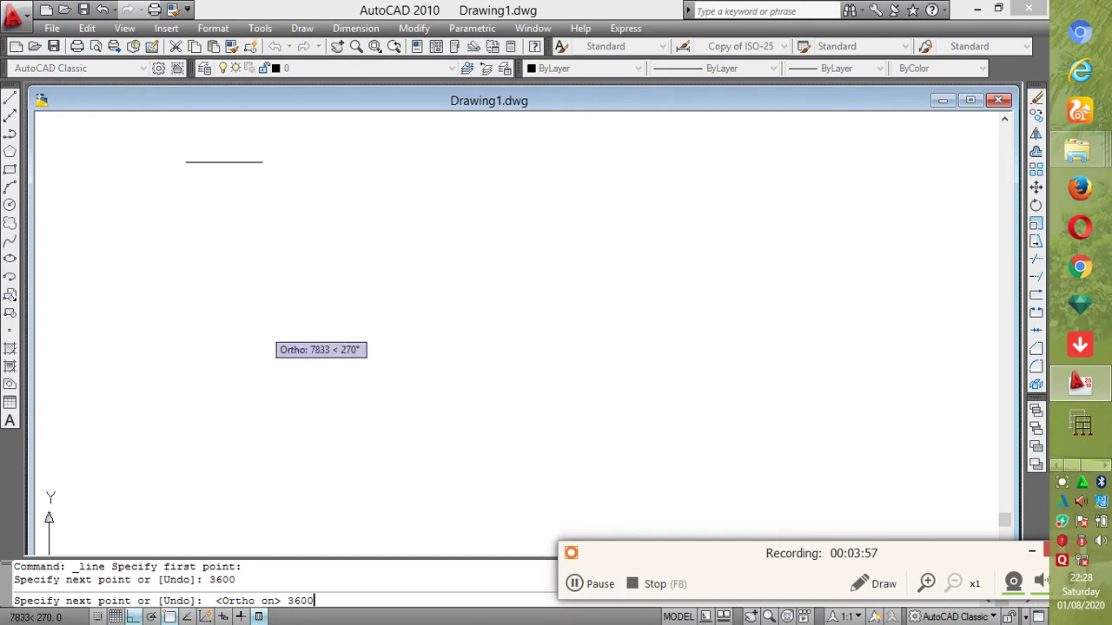
{"action": "key", "text": "Return"}
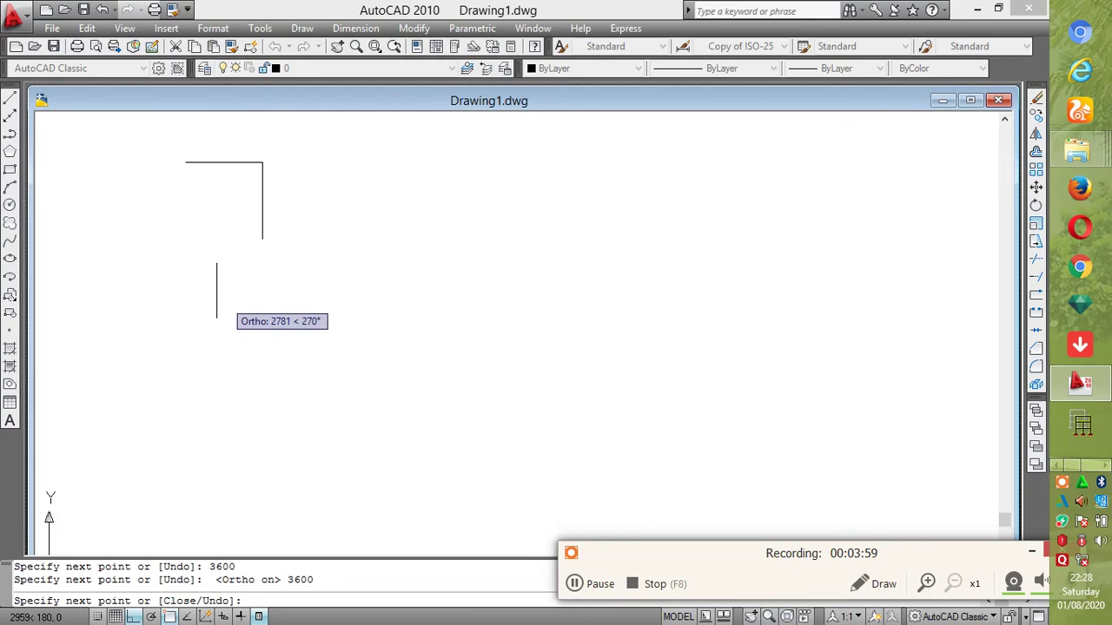
{"action": "type", "text": "3"}
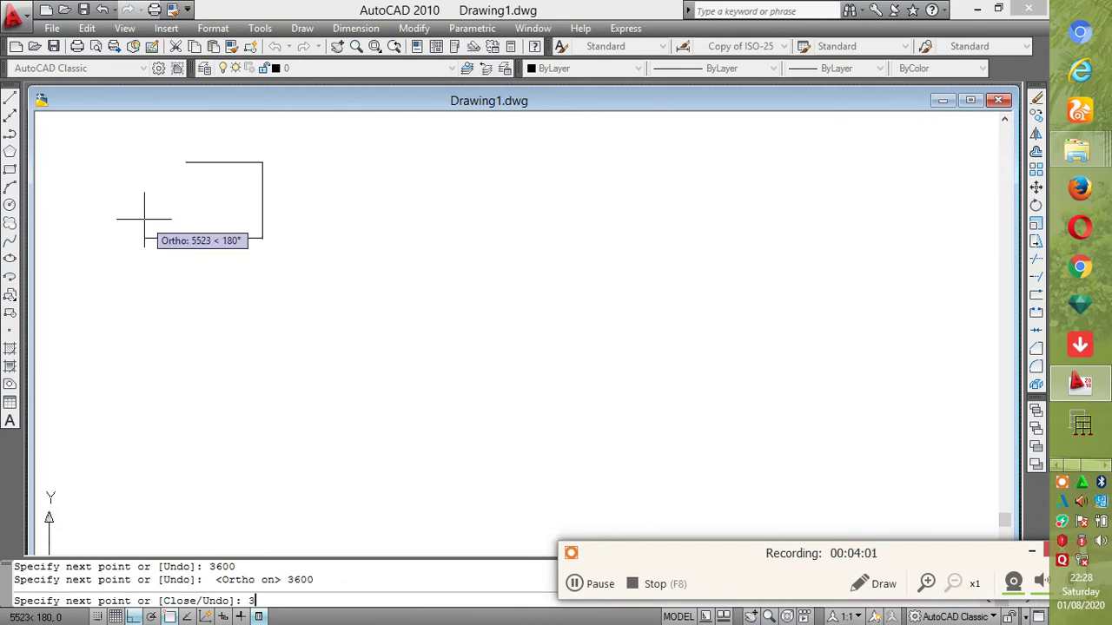
{"action": "type", "text": "600"}
{"action": "key", "text": "Return"}
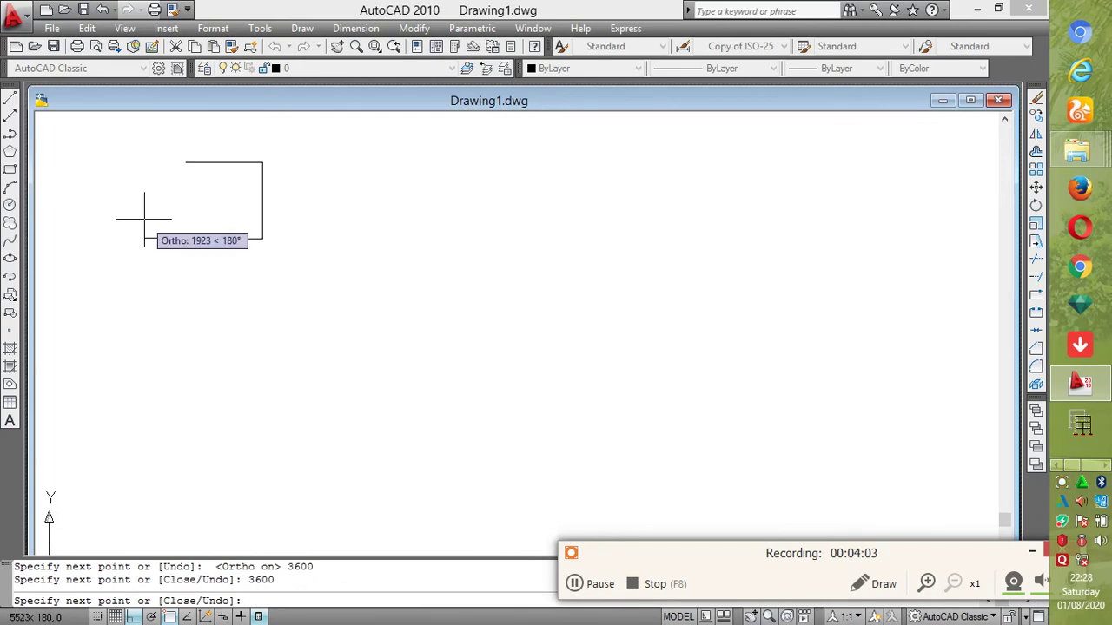
{"action": "left_click", "coordinate": [185, 162]}
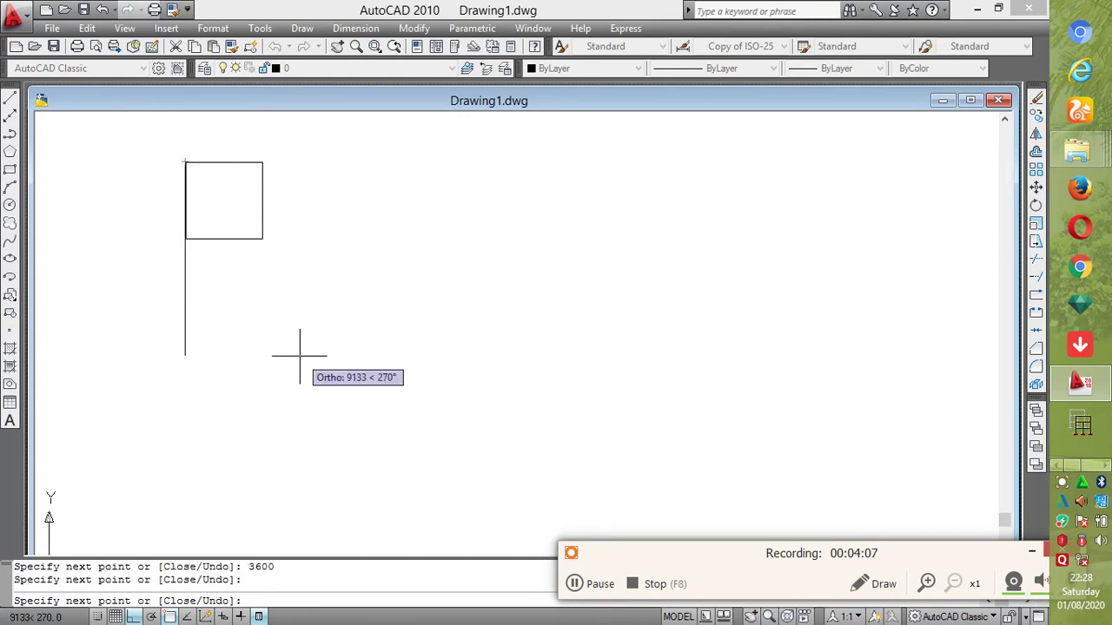